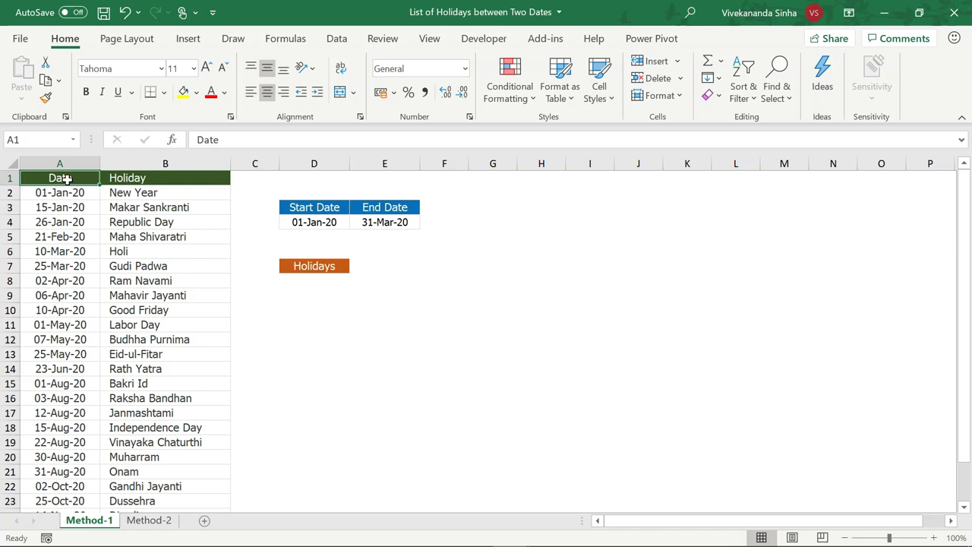
# Review the holiday dates and names in columns A–B and the start and end dates in D4:E4
pyautogui.moveTo(67, 179); pyautogui.dragTo(60, 397)
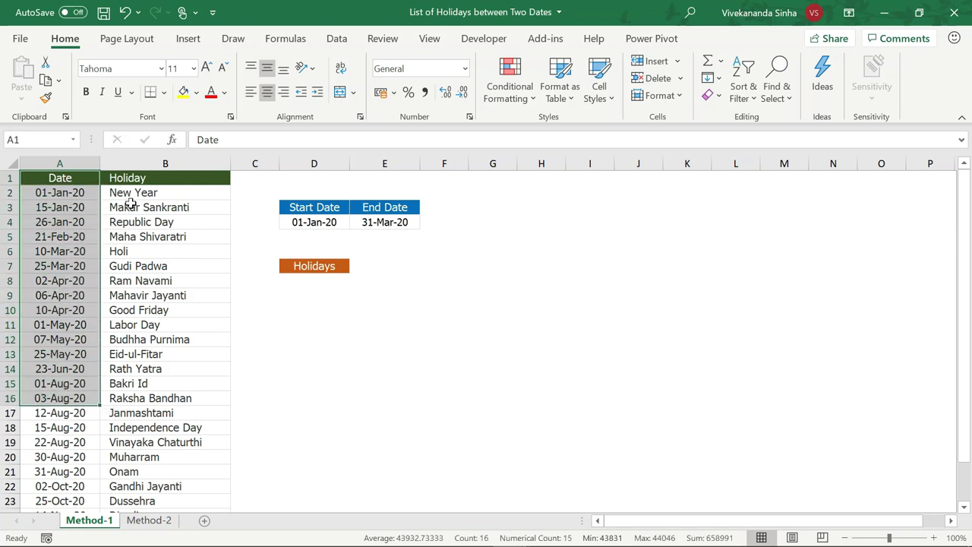
pyautogui.moveTo(137, 178); pyautogui.dragTo(134, 334)
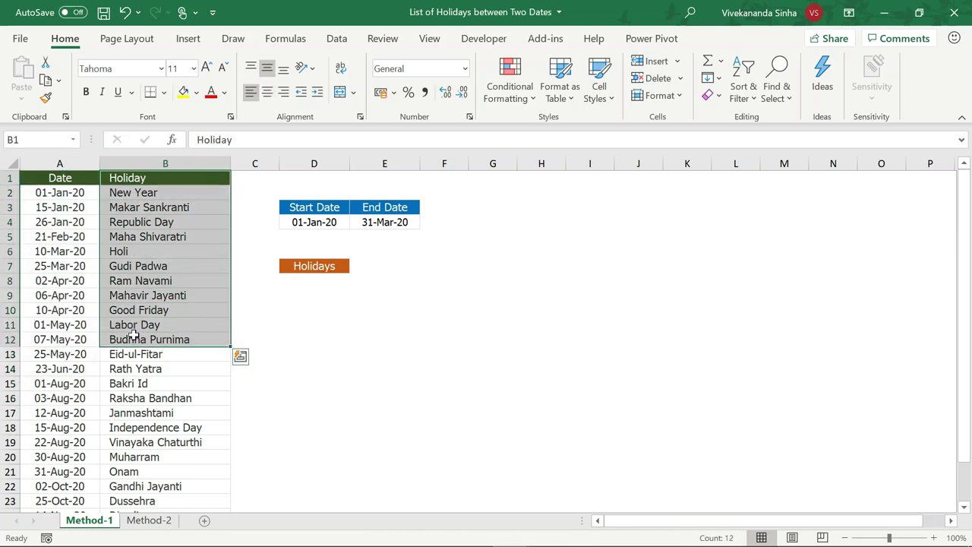
pyautogui.click(171, 181)
pyautogui.moveTo(310, 208); pyautogui.dragTo(372, 221)
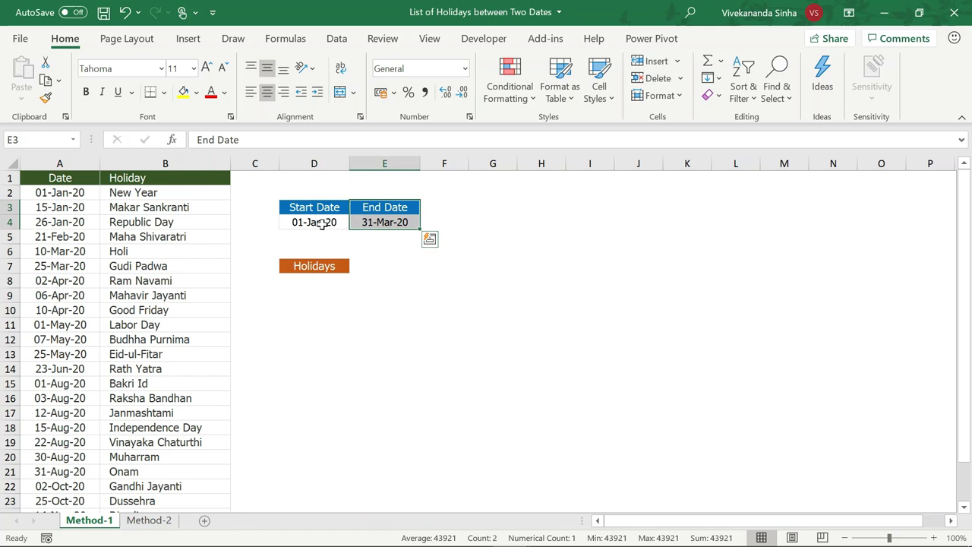
pyautogui.click(320, 222)
pyautogui.click(371, 222)
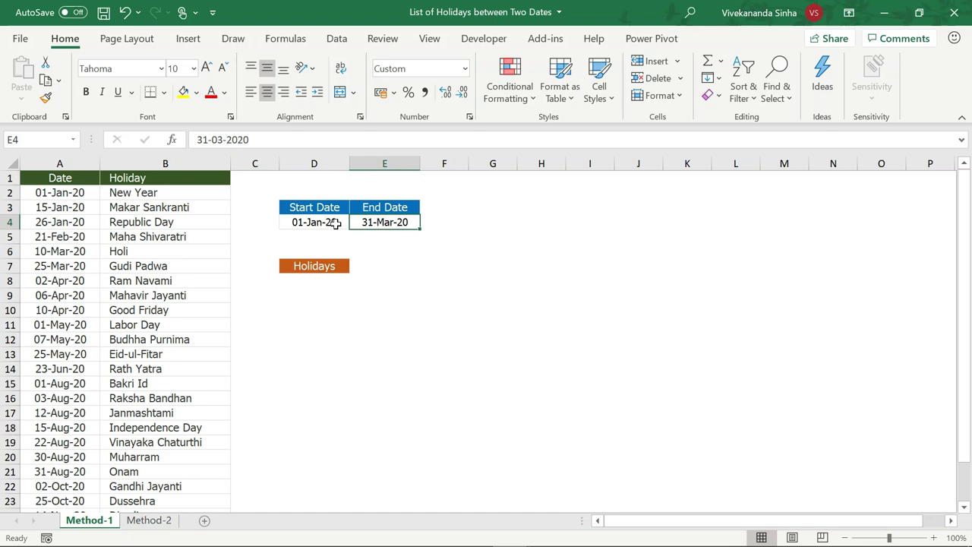
pyautogui.click(334, 223)
pyautogui.click(384, 222)
pyautogui.click(180, 193)
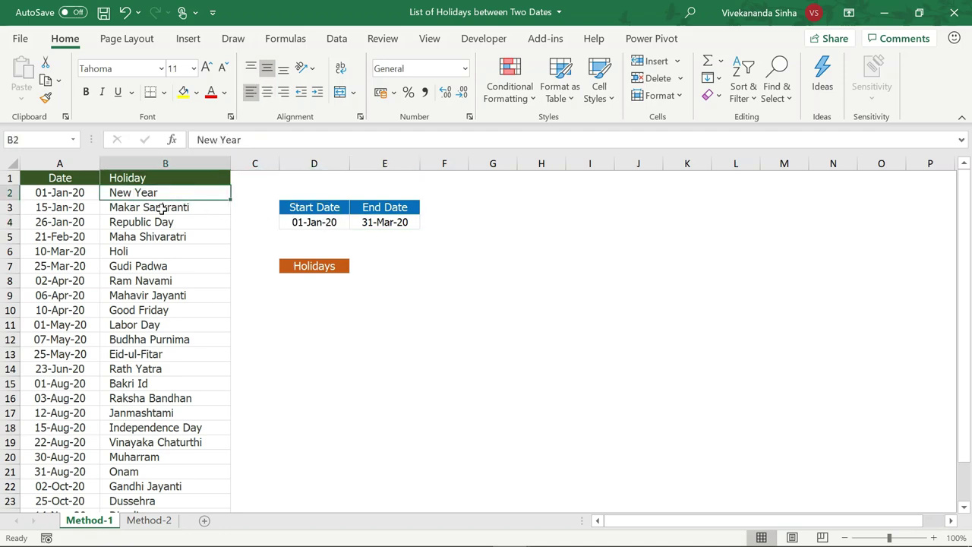
pyautogui.click(162, 209)
pyautogui.click(148, 222)
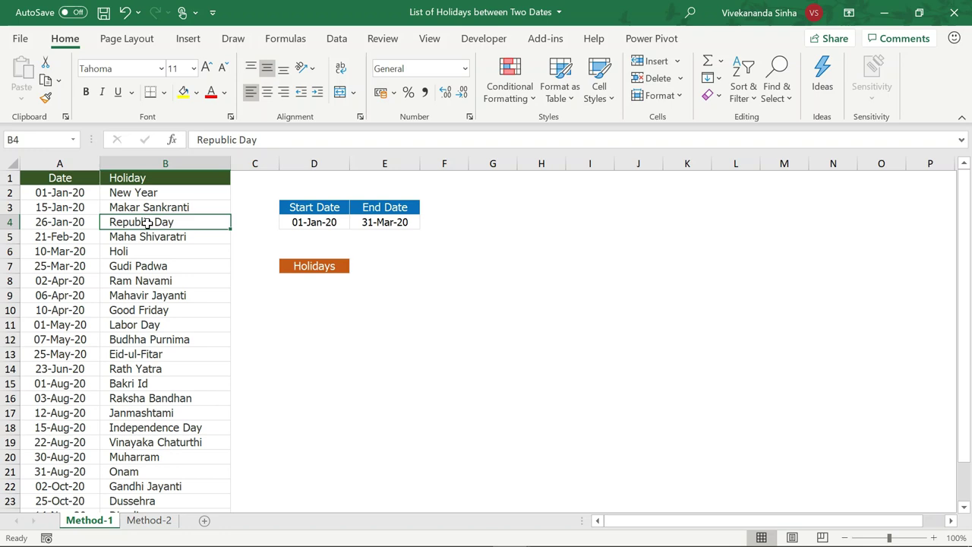
# In E7, begin =TEXTJOIN(", ",TRUE, to join with comma-space, ignoring empty cells
pyautogui.click(367, 264)
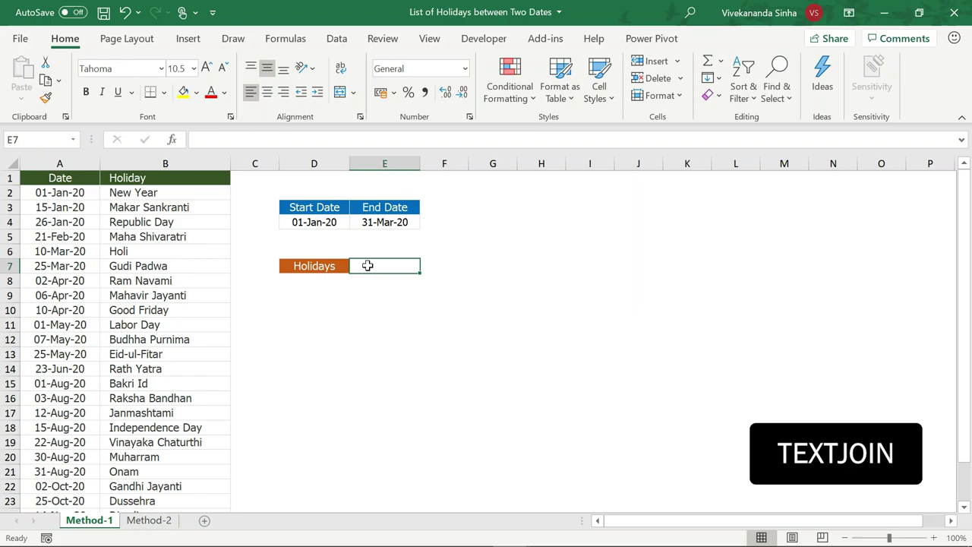
pyautogui.write('=')
pyautogui.write('tex')
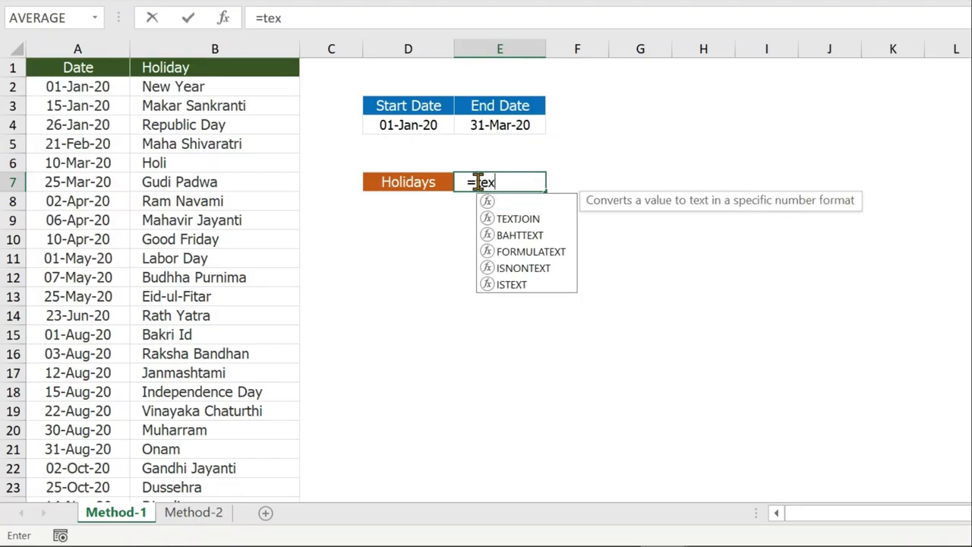
pyautogui.write('t')
pyautogui.press('Down')
pyautogui.press('Tab')
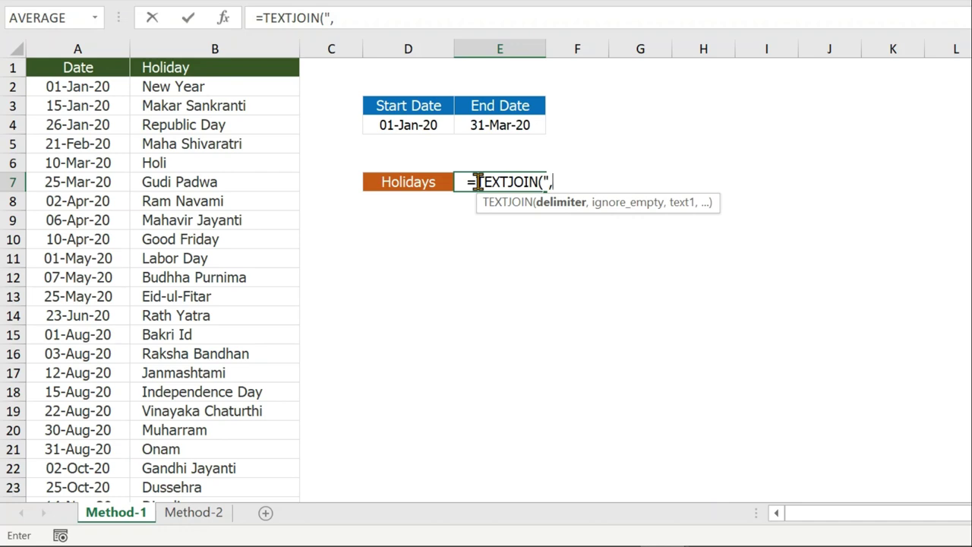
pyautogui.write('"')
pyautogui.write(',')
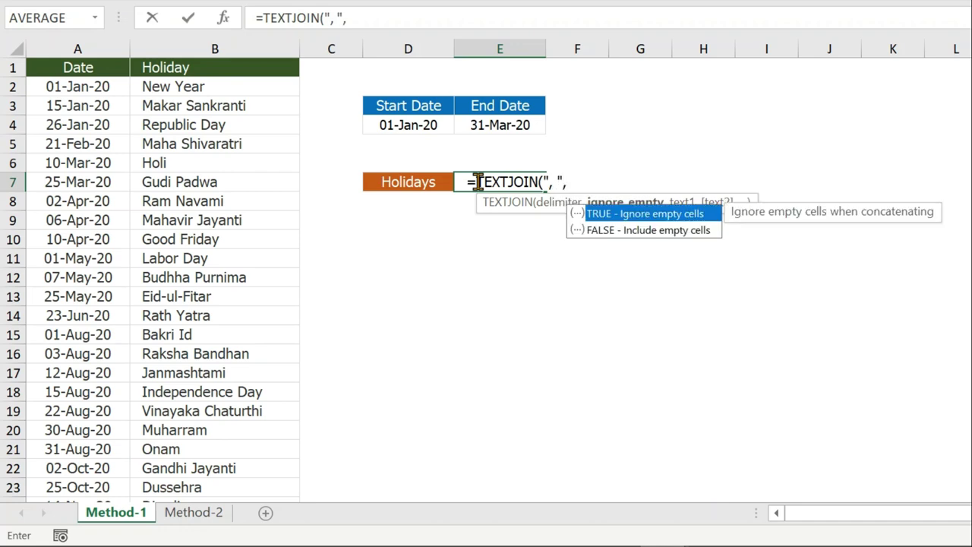
pyautogui.press('Tab')
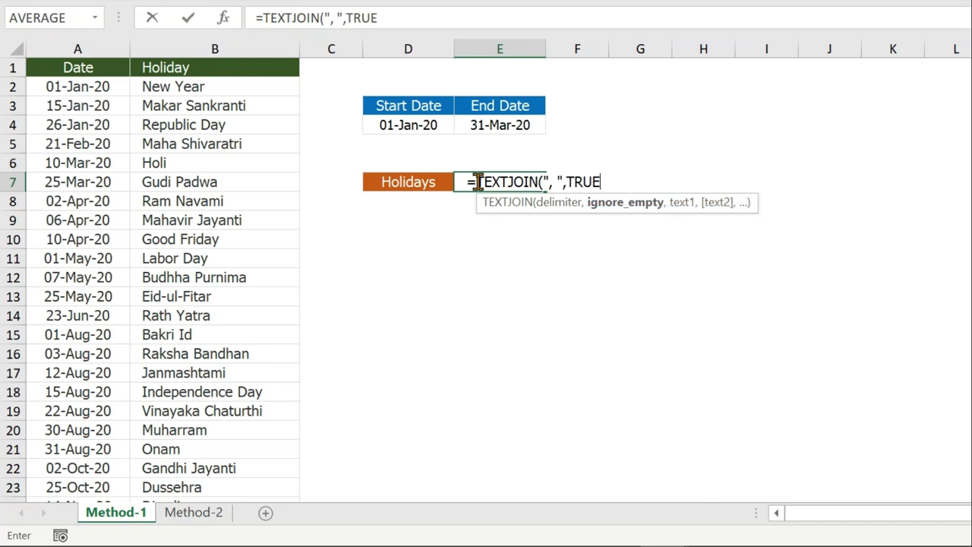
pyautogui.write(',')
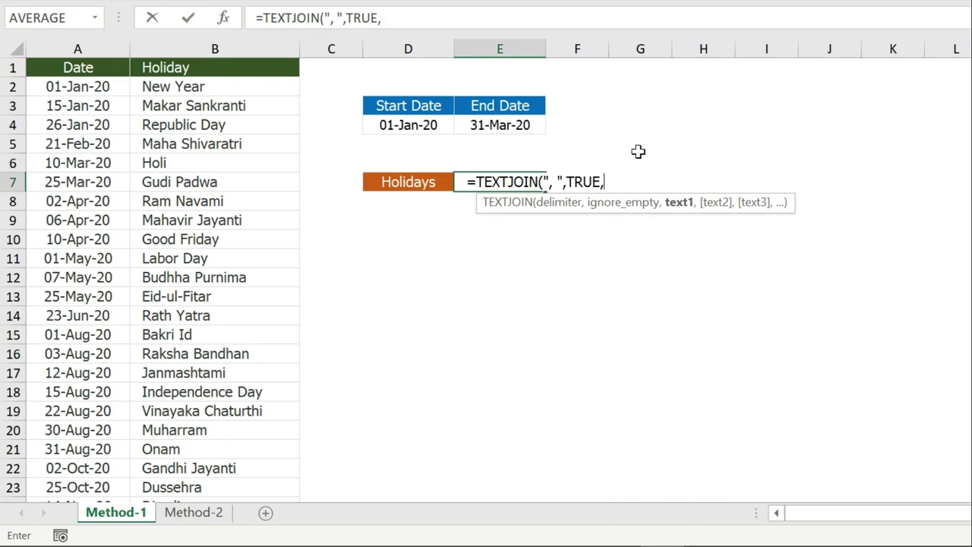
# Start the IF test with the start-date condition A2:A26>=D4
pyautogui.write('if')
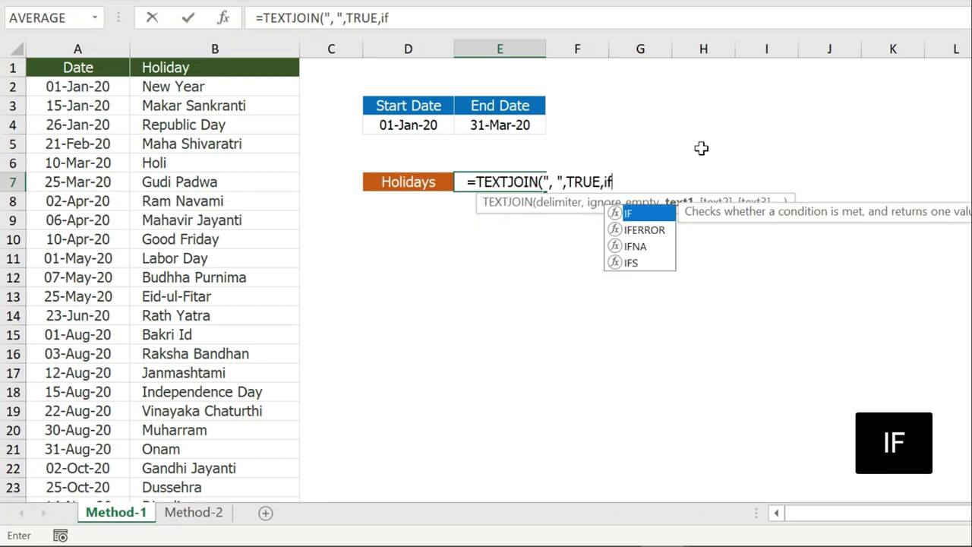
pyautogui.write('(')
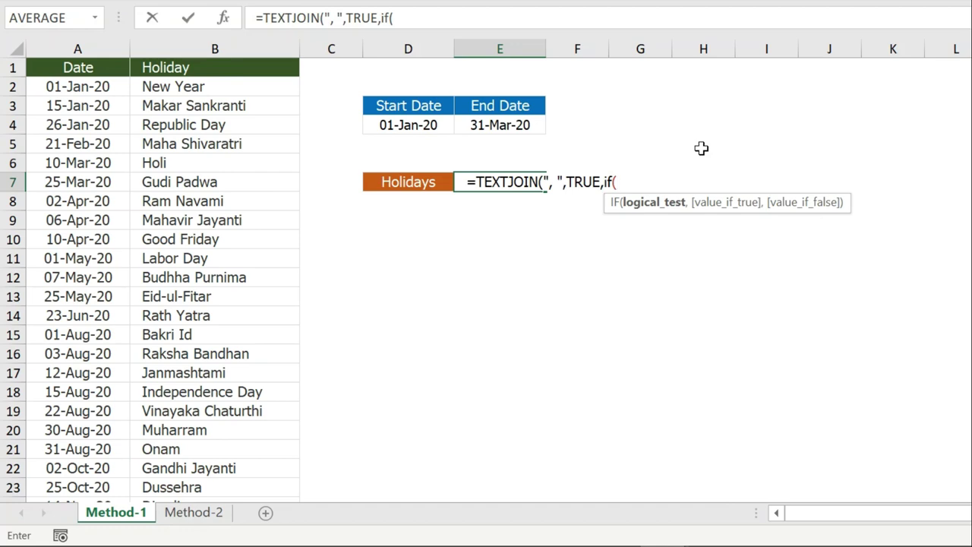
pyautogui.write('(')
pyautogui.click(106, 87)
pyautogui.hotkey('ctrl', 'shift', 'Down')
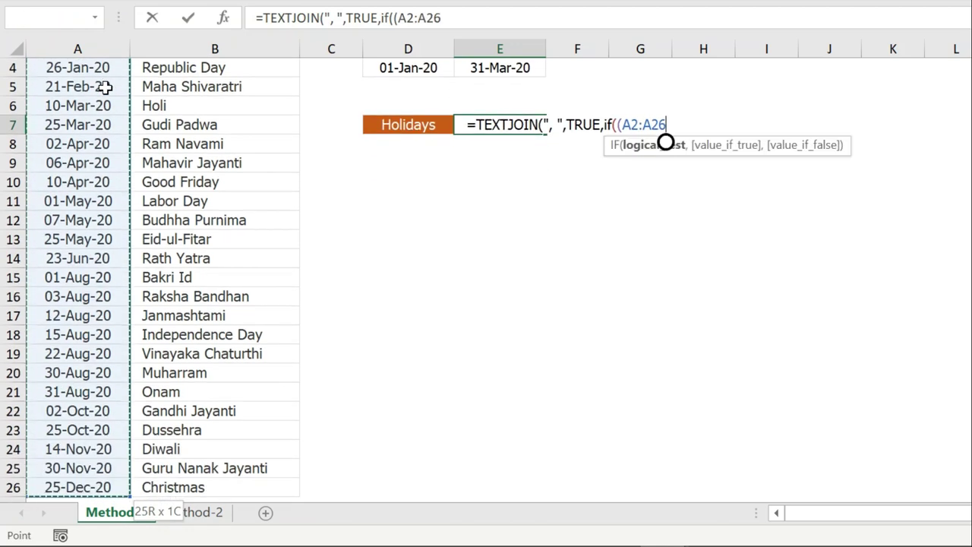
pyautogui.write('>')
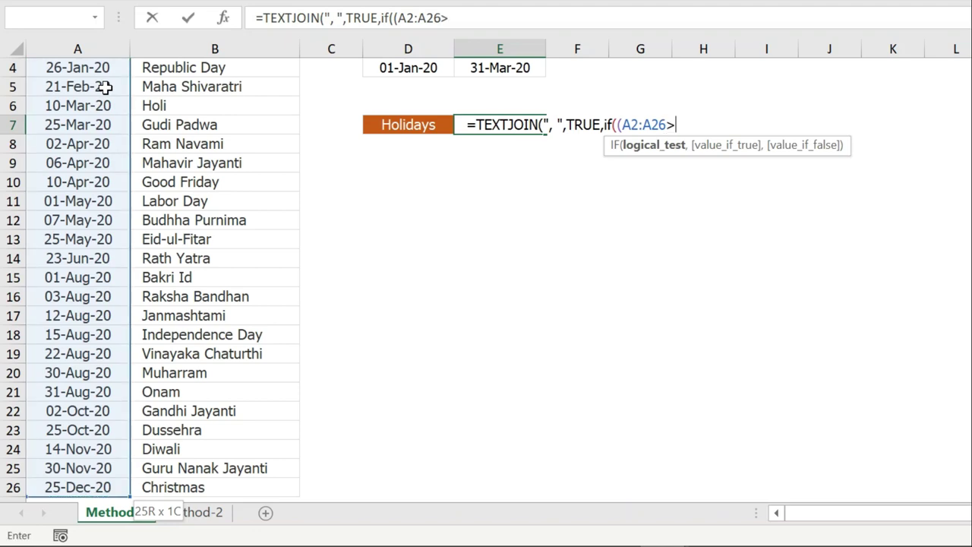
pyautogui.write('=')
pyautogui.scroll(1, 486, 273)
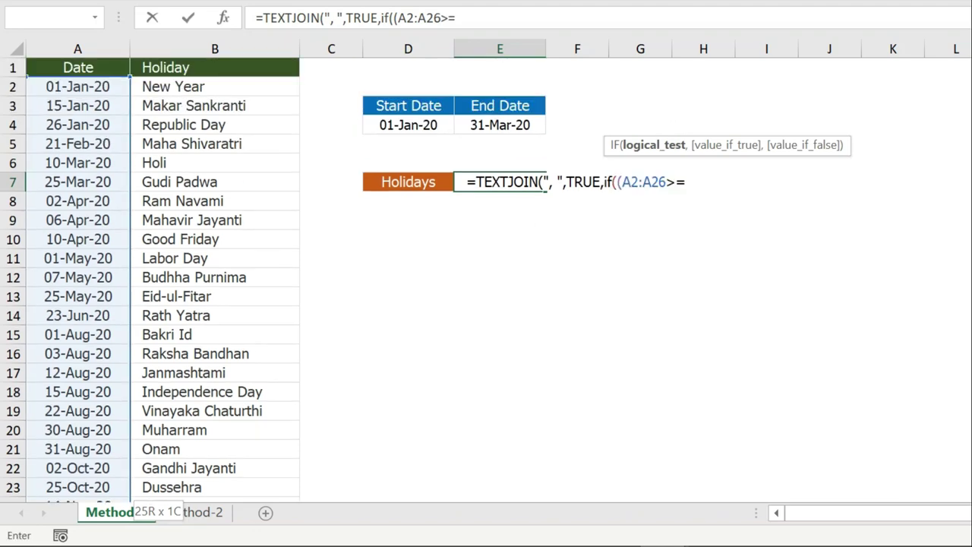
pyautogui.click(438, 129)
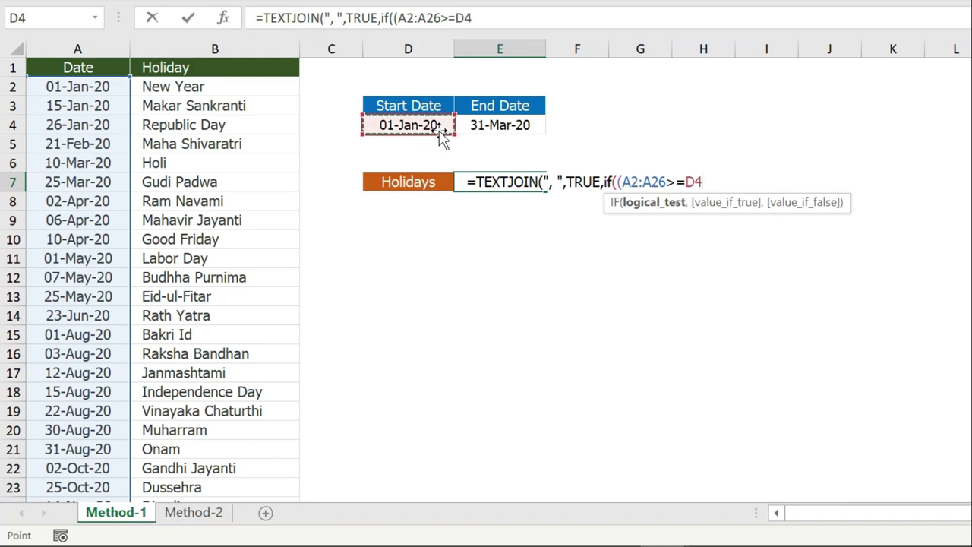
pyautogui.write(')')
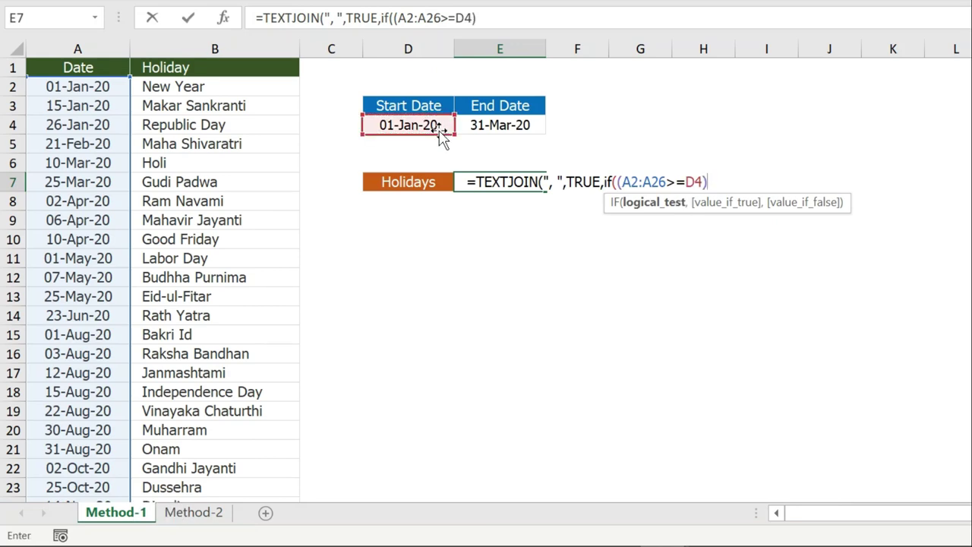
pyautogui.write('*')
pyautogui.write('(')
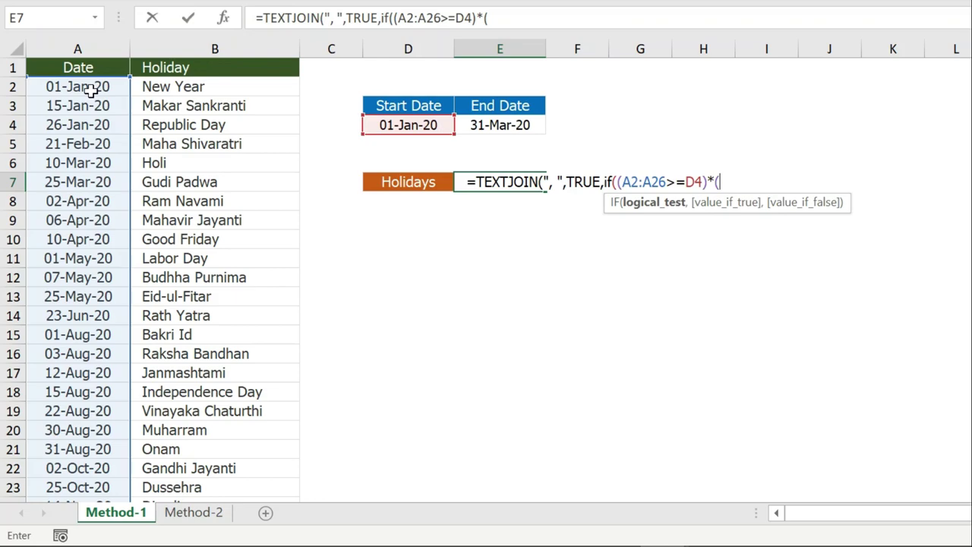
# Add the end-date condition A2:A26<=E4 and close the IF test
pyautogui.click(90, 88)
pyautogui.hotkey('ctrl', 'shift', 'Down')
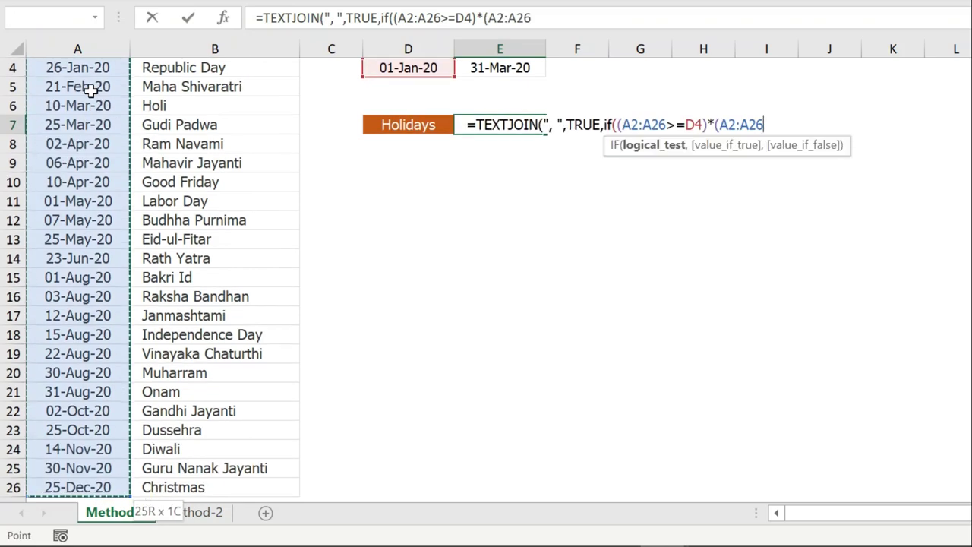
pyautogui.write('<=')
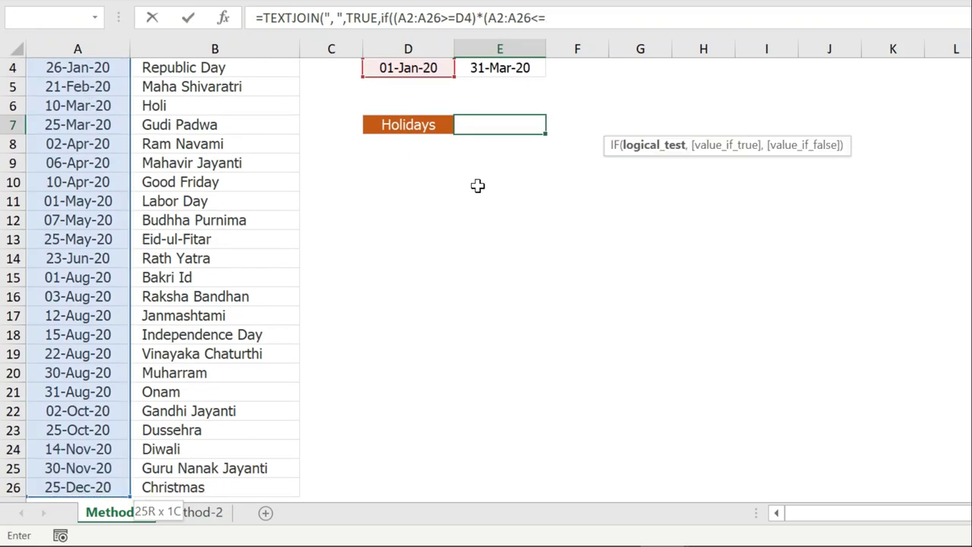
pyautogui.scroll(1, 478, 187)
pyautogui.click(504, 127)
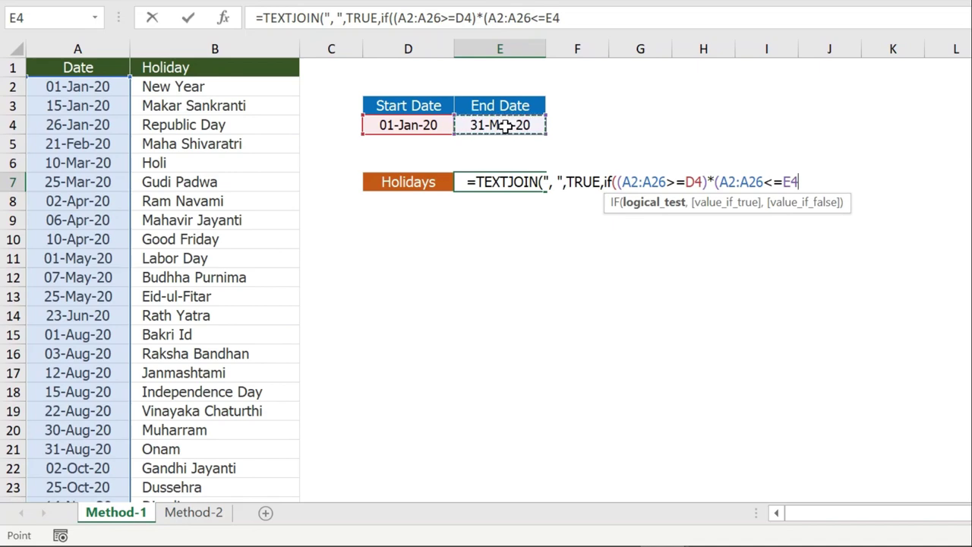
pyautogui.write(')')
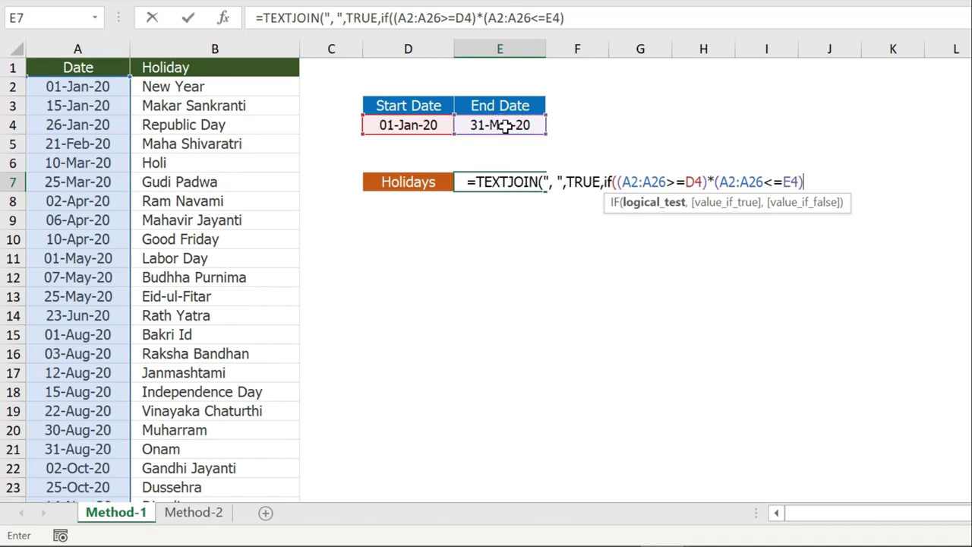
pyautogui.write(',')
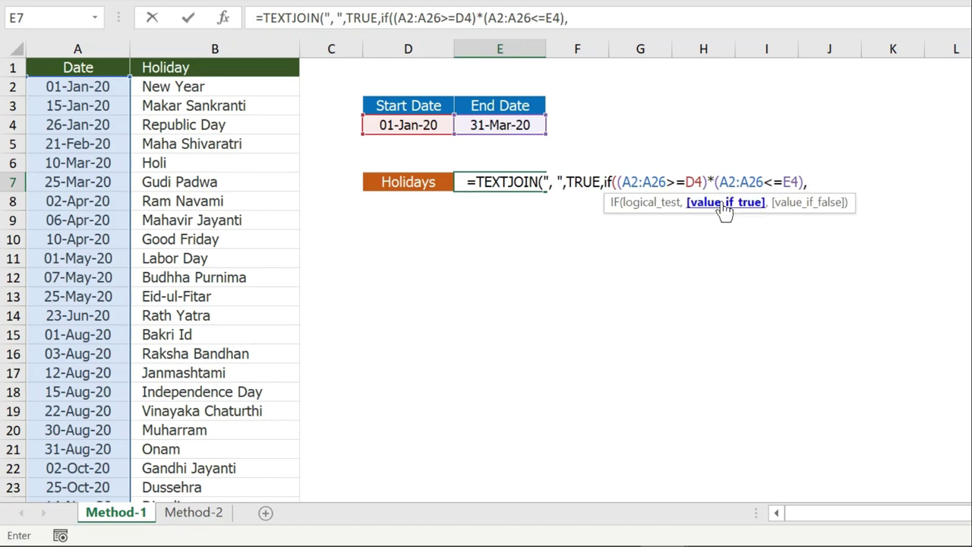
# Return B2:B26 names (else ""), close the formula and enter it with Ctrl+Shift+Enter
pyautogui.click(226, 86)
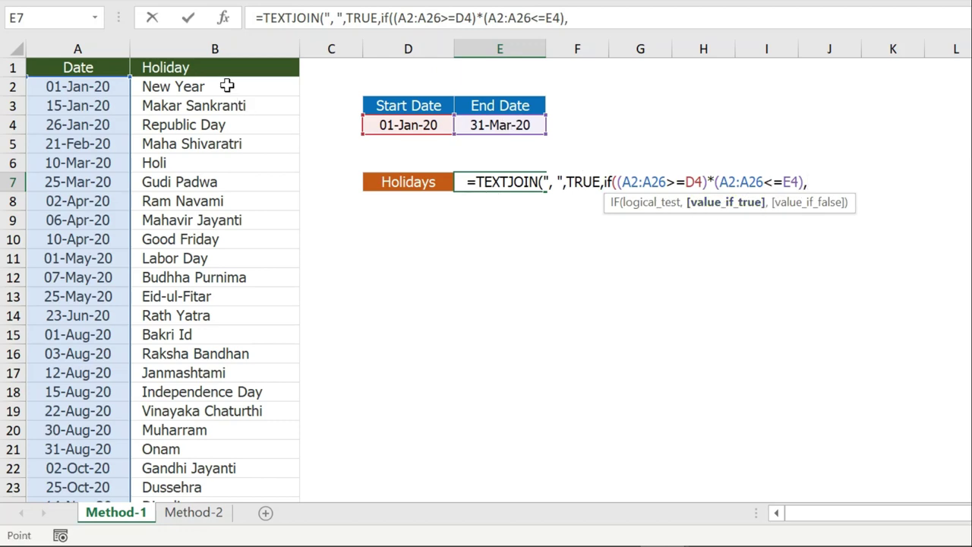
pyautogui.click(226, 86)
pyautogui.hotkey('ctrl', 'shift', 'Down')
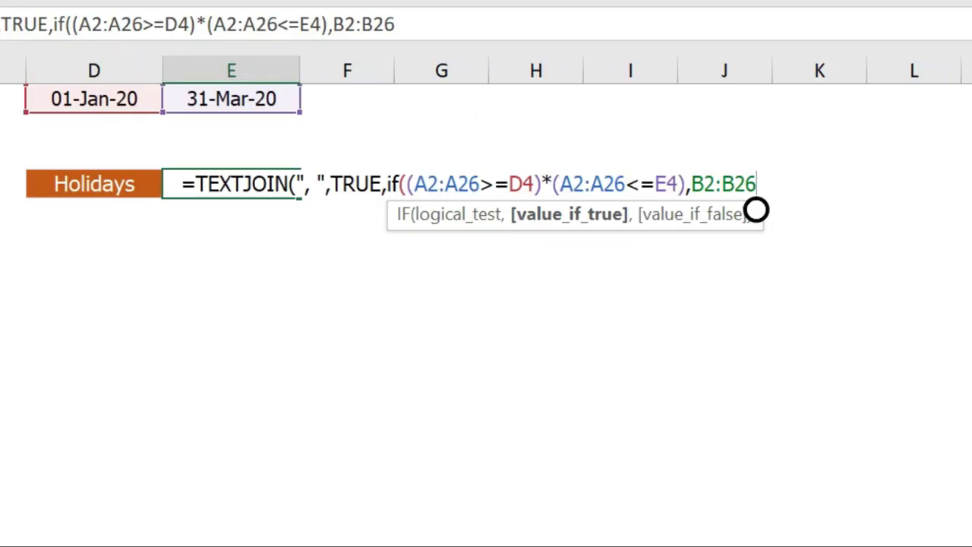
pyautogui.write(',')
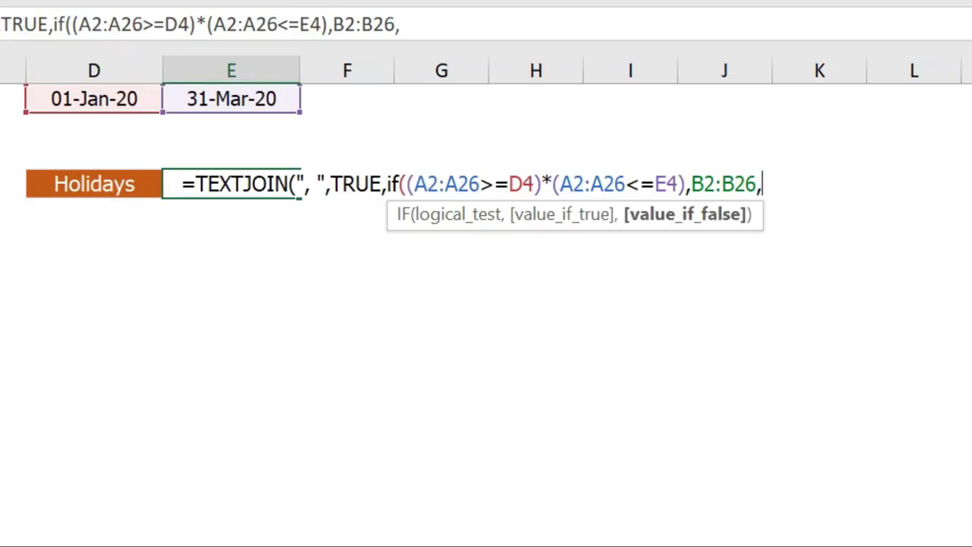
pyautogui.write('"')
pyautogui.write('")')
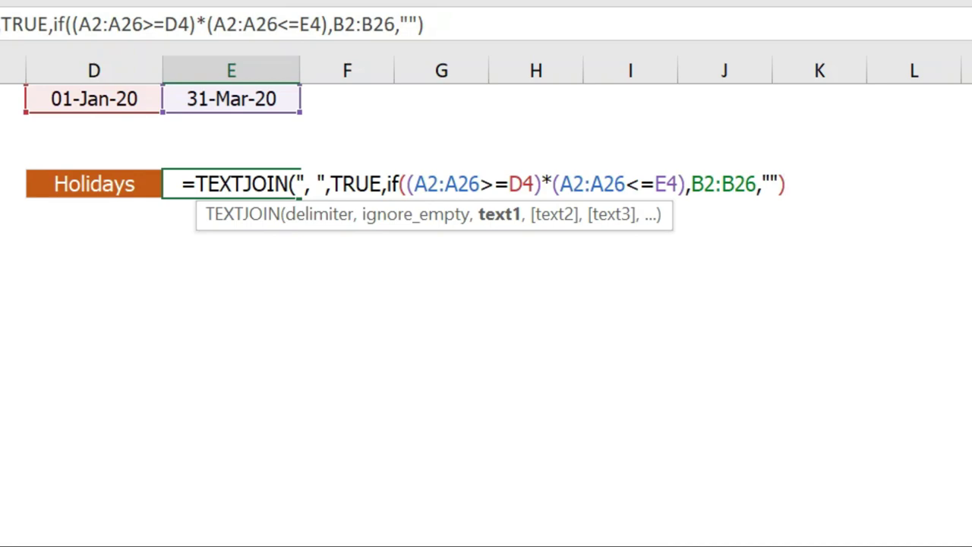
pyautogui.write(')')
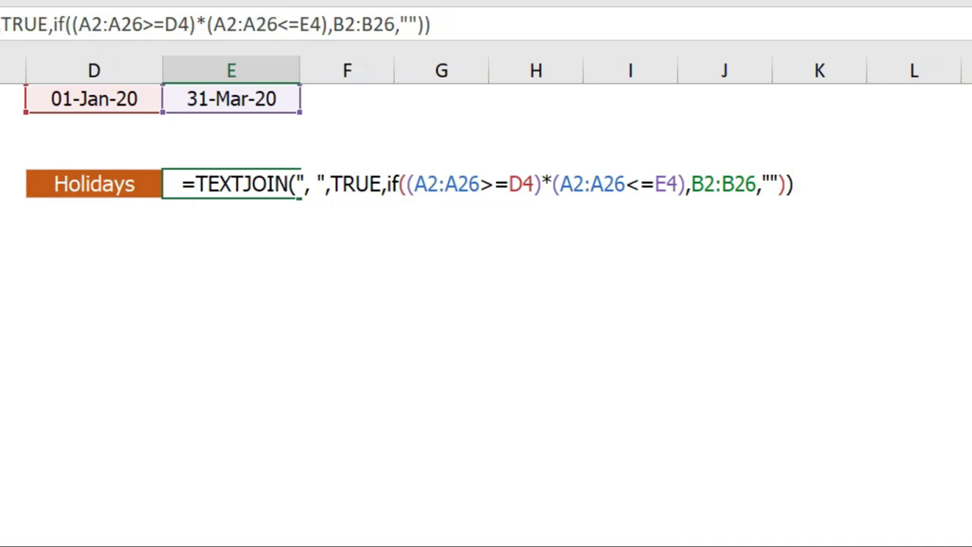
pyautogui.hotkey('ctrl', 'shift', 'Return')
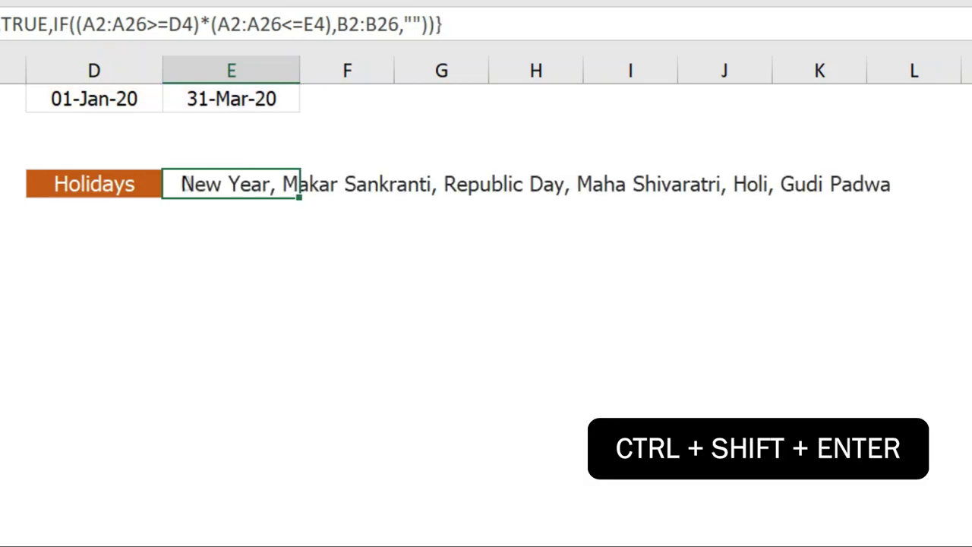
pyautogui.scroll(1, 296, 313)
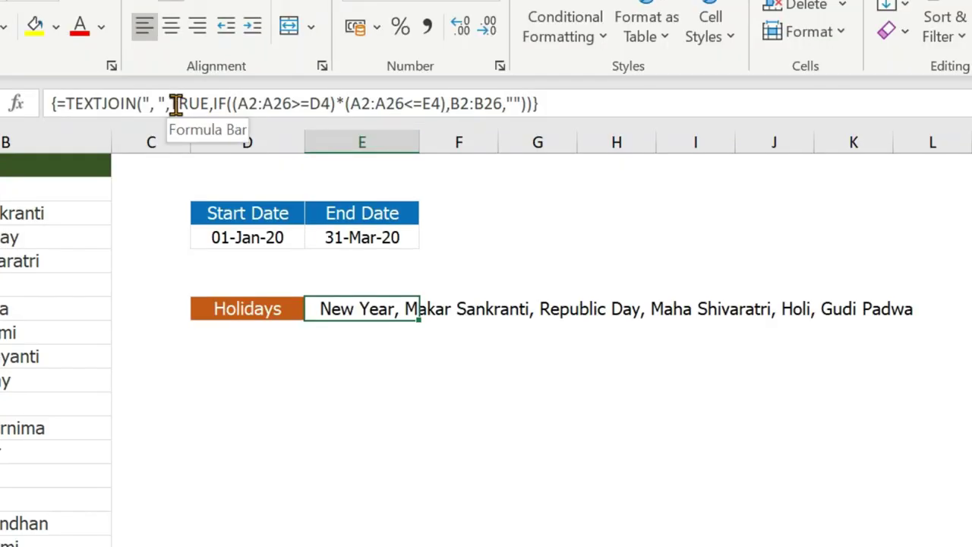
pyautogui.moveTo(213, 103); pyautogui.dragTo(526, 104)
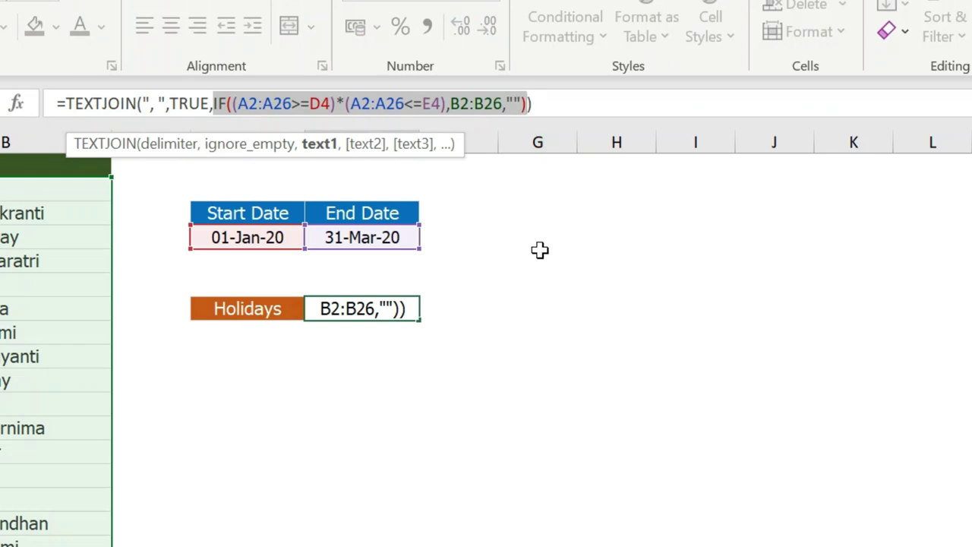
pyautogui.press('F9')
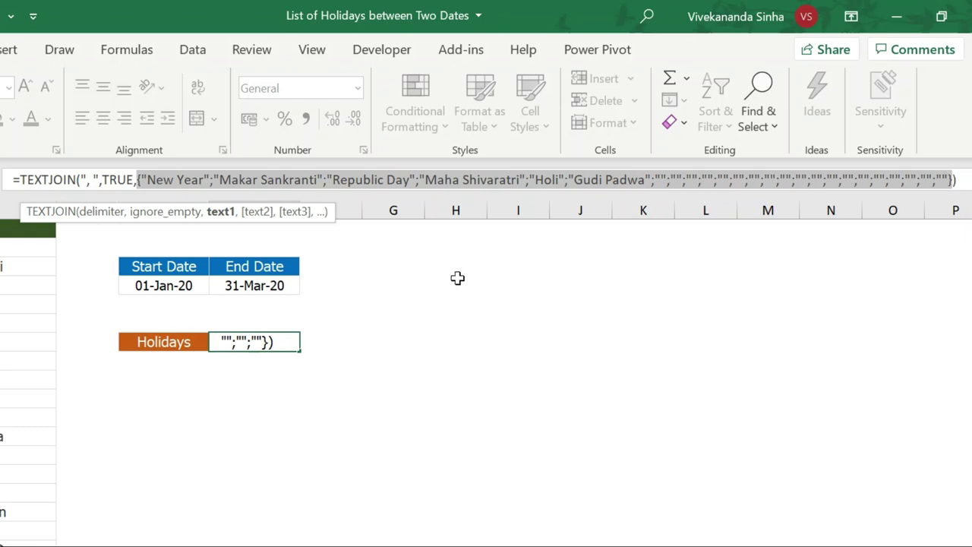
pyautogui.hotkey('ctrl', 'z')
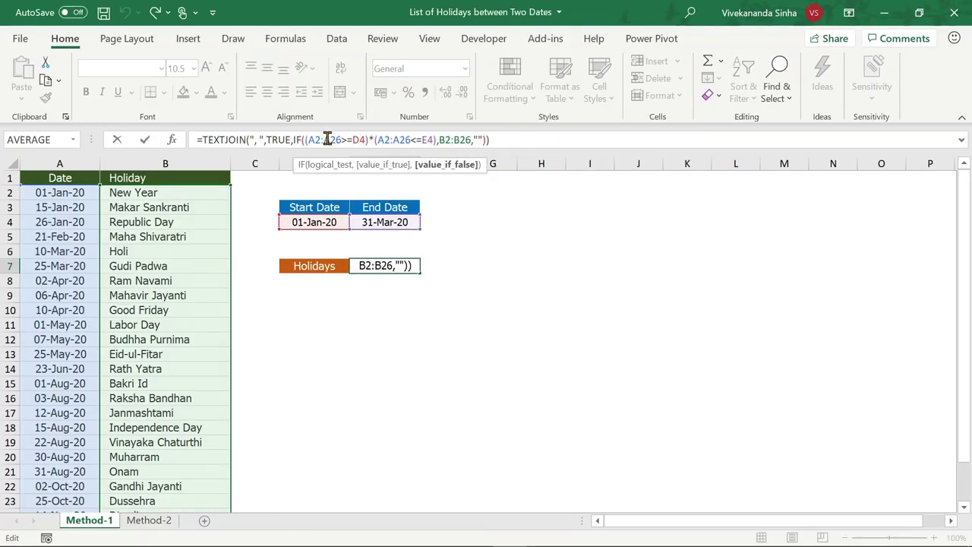
pyautogui.moveTo(294, 141); pyautogui.dragTo(484, 143)
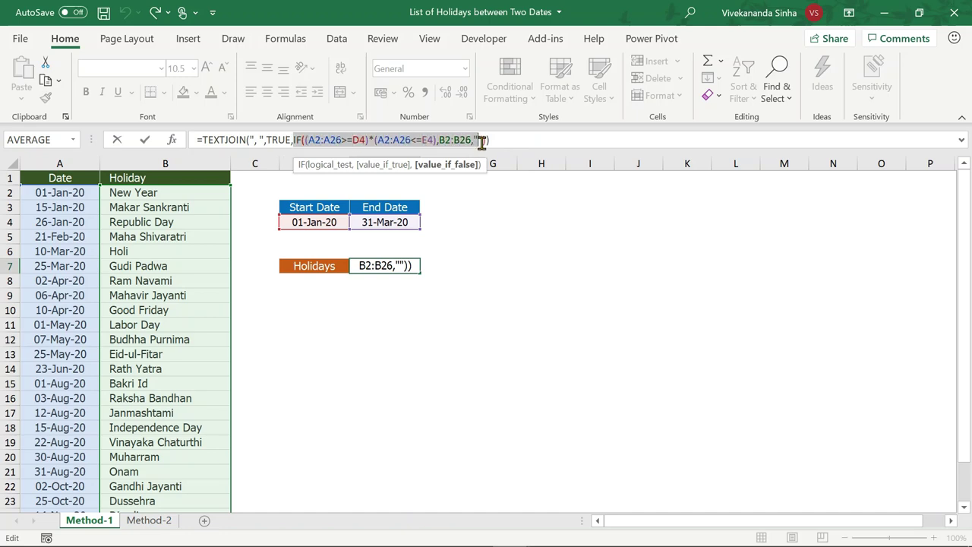
pyautogui.press('F9')
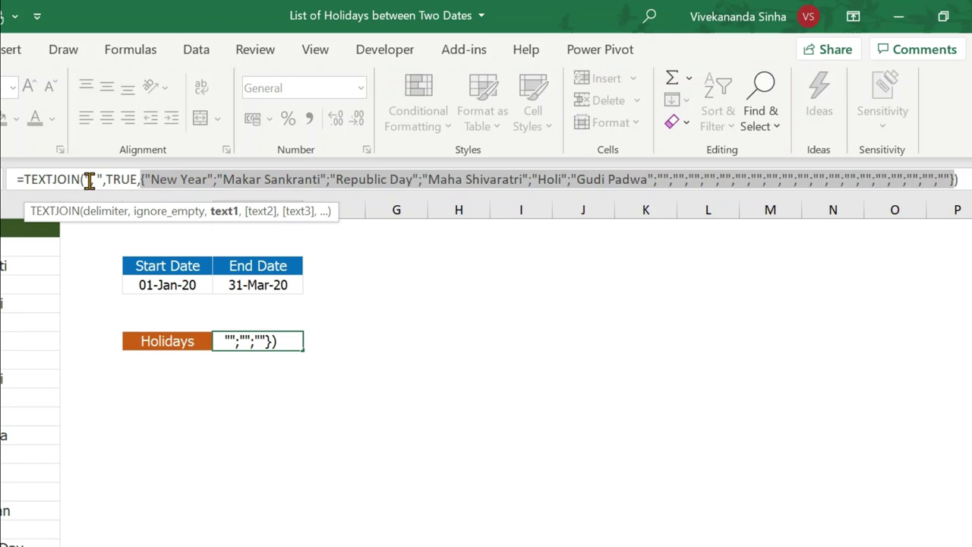
pyautogui.moveTo(89, 179); pyautogui.dragTo(129, 180)
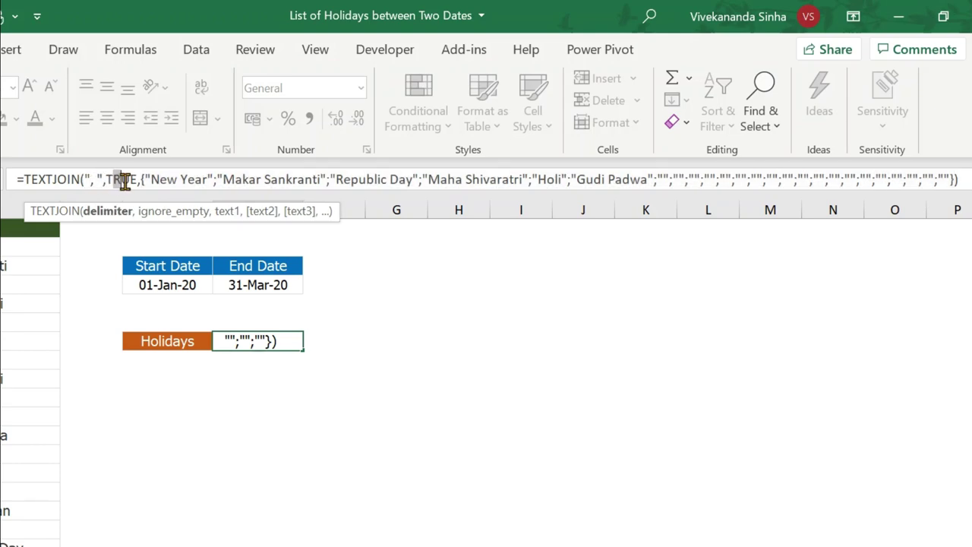
pyautogui.click(158, 211)
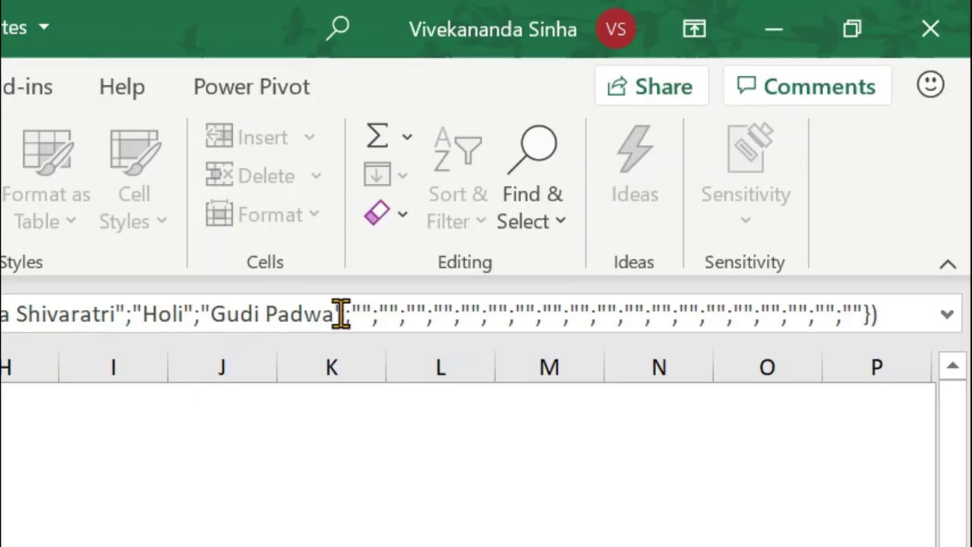
pyautogui.moveTo(653, 180); pyautogui.dragTo(944, 179)
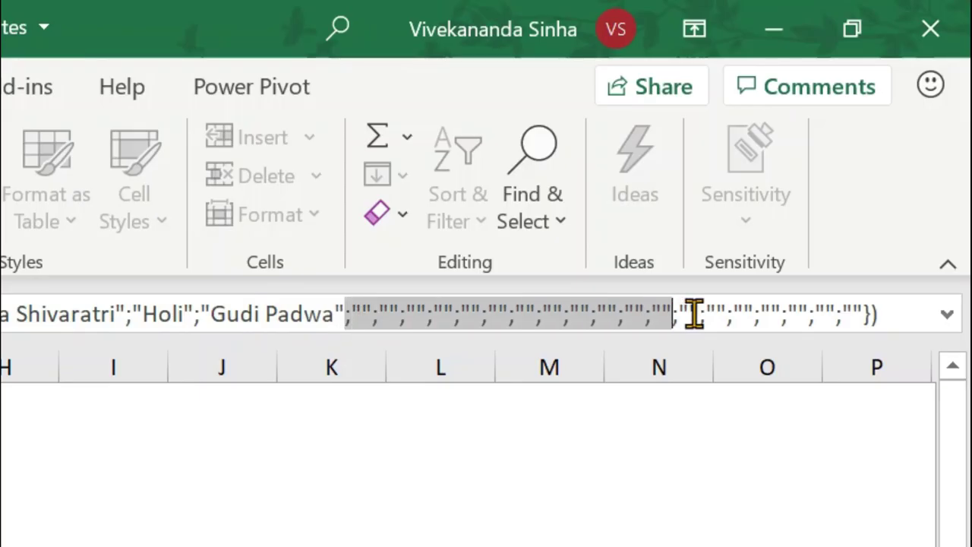
pyautogui.moveTo(854, 303); pyautogui.dragTo(865, 305)
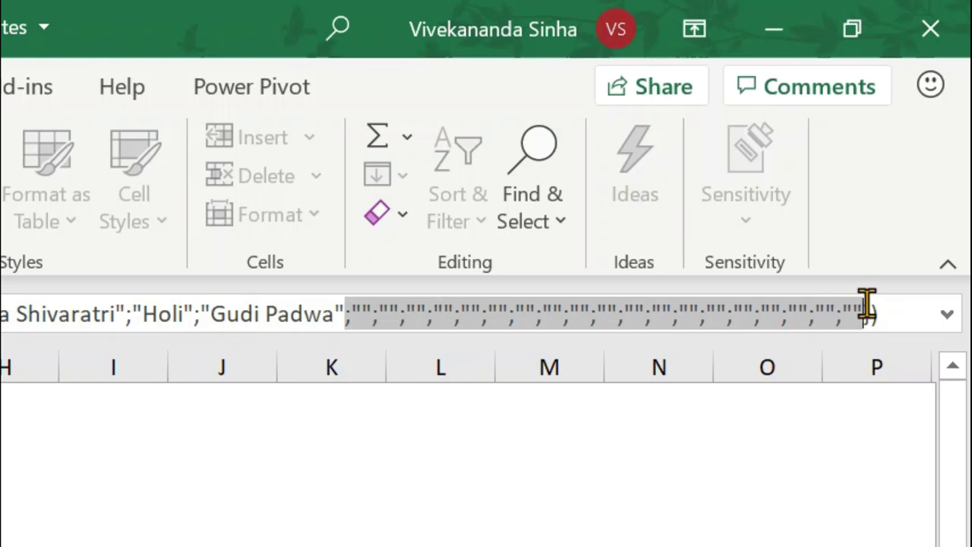
pyautogui.press('Escape')
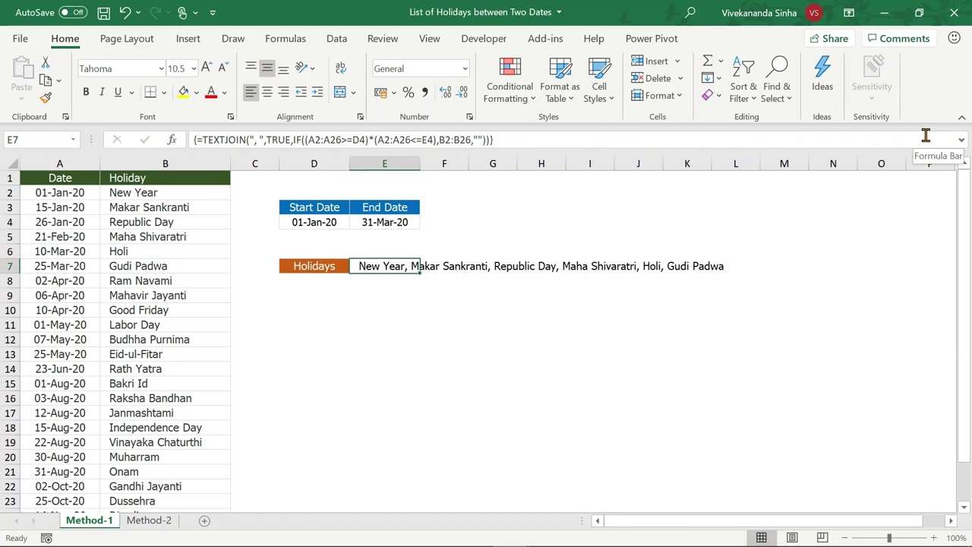
pyautogui.click(341, 225)
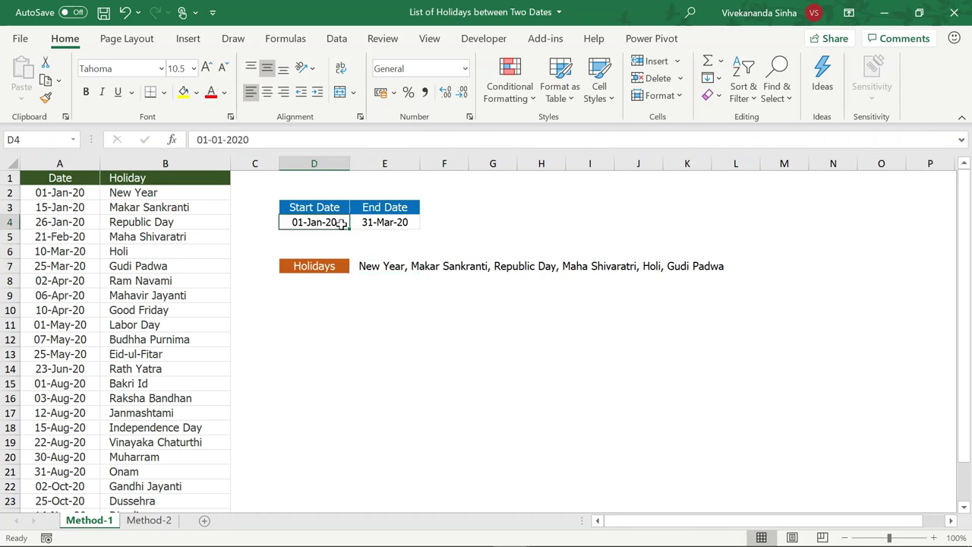
pyautogui.click(224, 140)
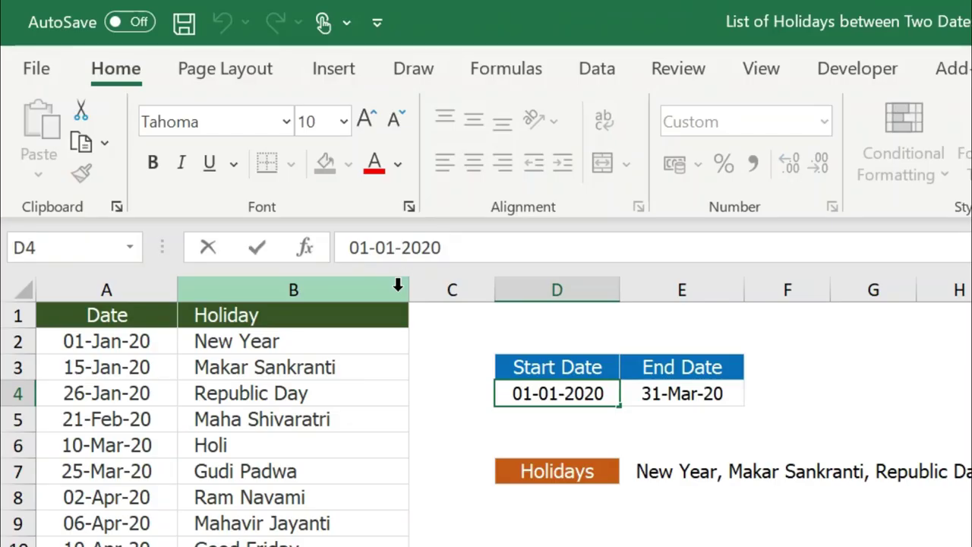
# Change the start date in D4 to 01-Apr-20
pyautogui.press('BackSpace')
pyautogui.write('a')
pyautogui.press('BackSpace')
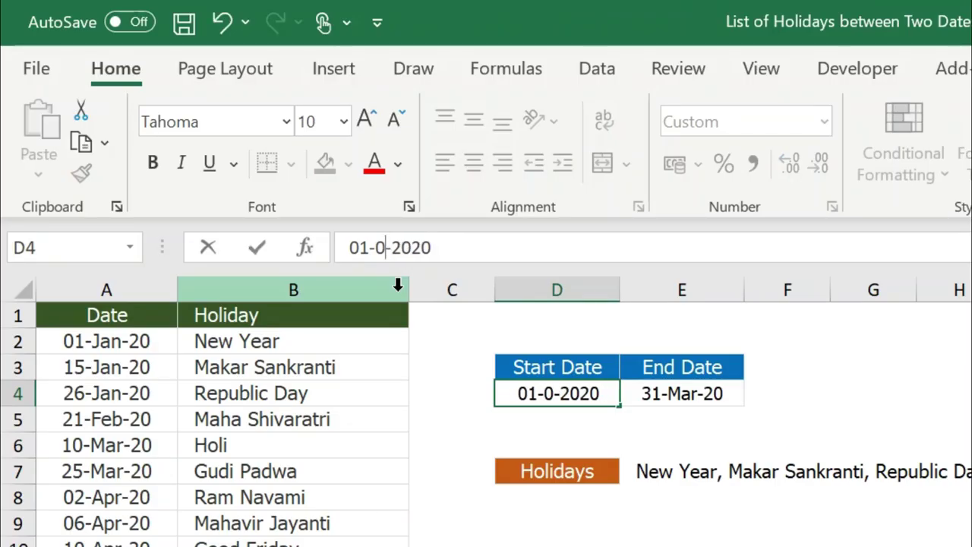
pyautogui.write('4')
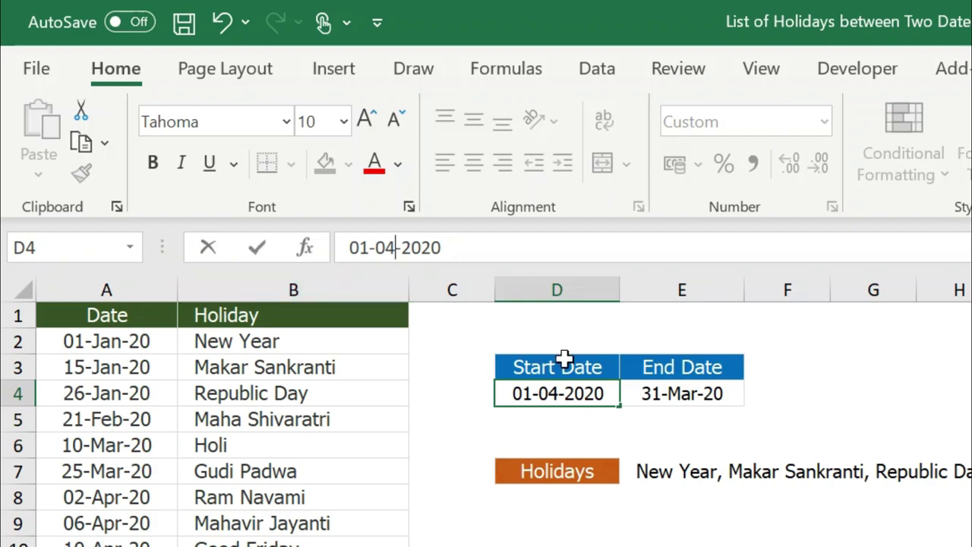
pyautogui.press('Return')
# Change the end date in E4 to 25-Jul-20
pyautogui.click(685, 390)
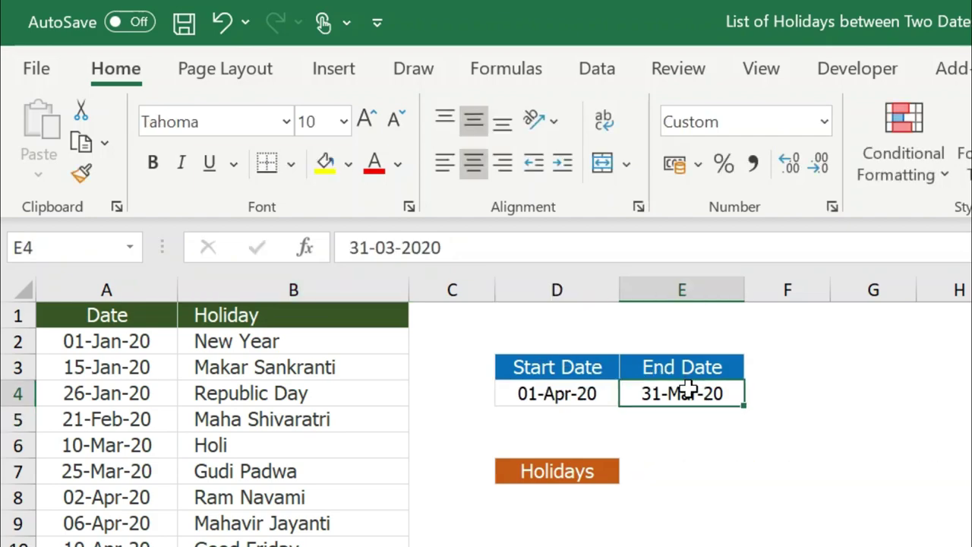
pyautogui.click(397, 250)
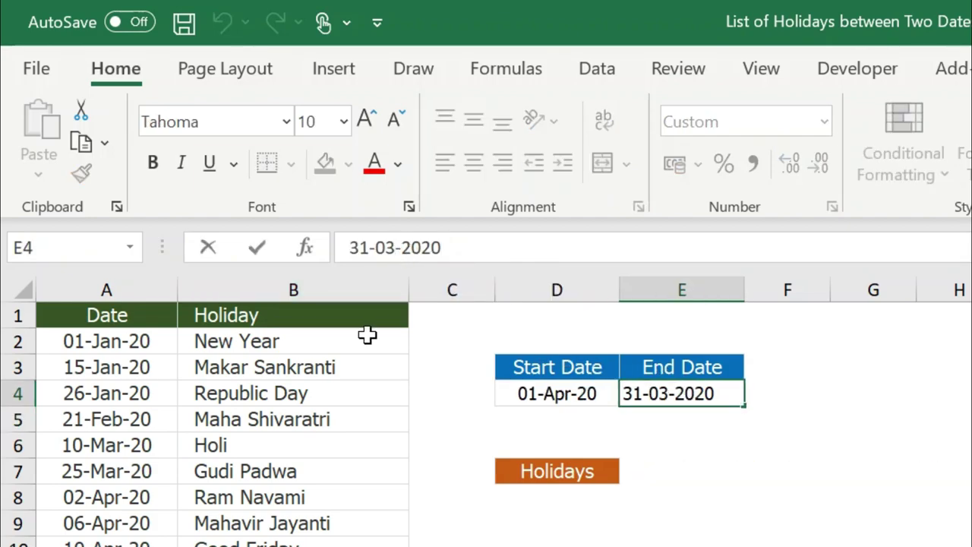
pyautogui.press('BackSpace')
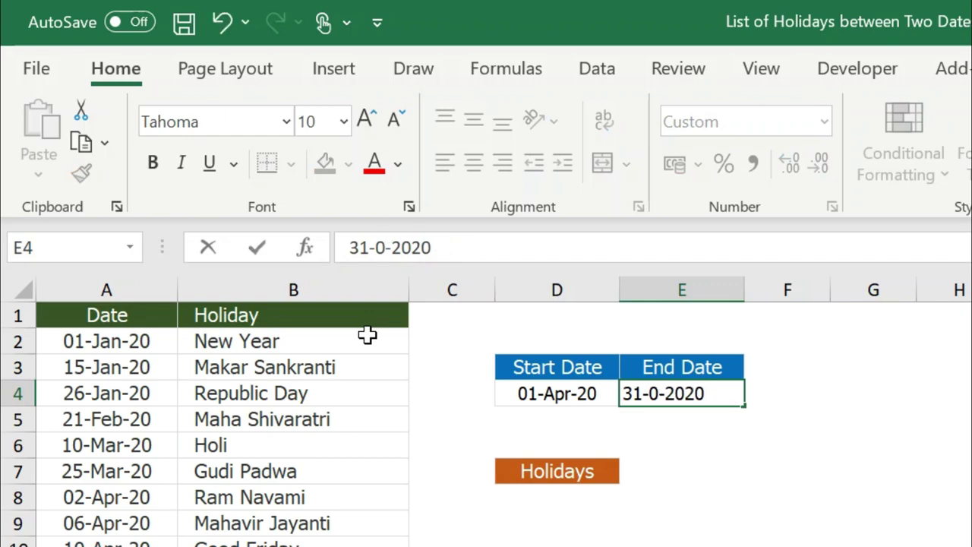
pyautogui.write('7')
pyautogui.press('Left')
pyautogui.press('Left')
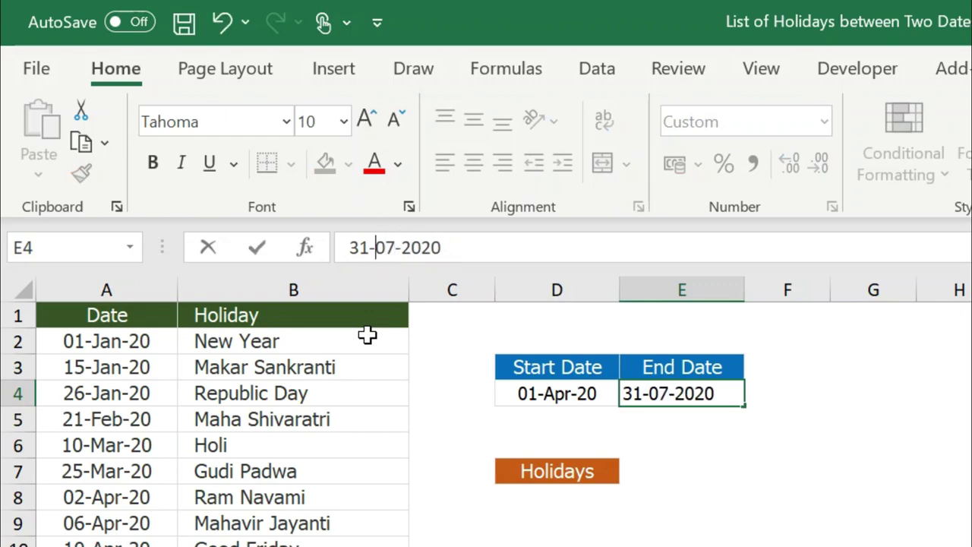
pyautogui.press('Left')
pyautogui.press('Left')
pyautogui.press('BackSpace')
pyautogui.press('Delete')
pyautogui.write('25')
pyautogui.press('Return')
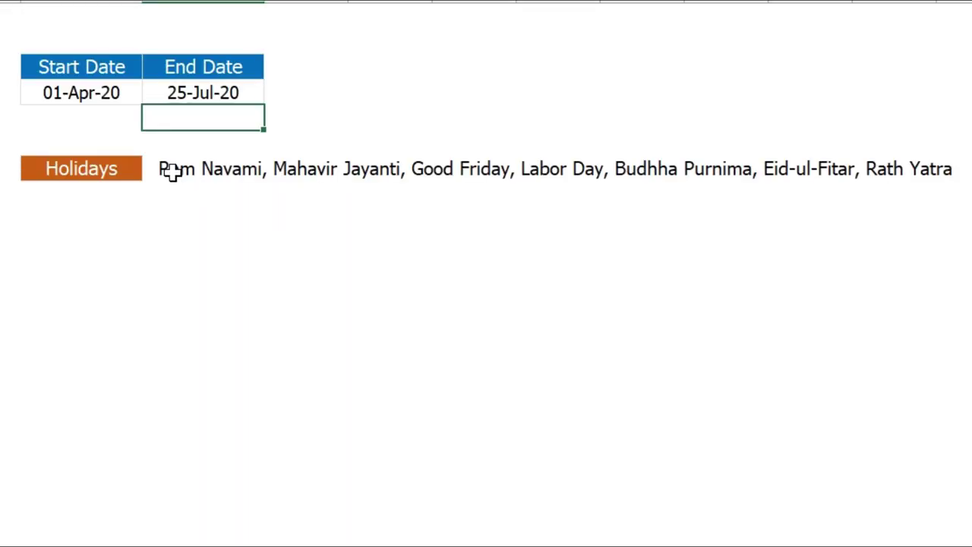
# Check the April–July holidays in rows 8–14 against the new dates and the E7 result
pyautogui.click(365, 267)
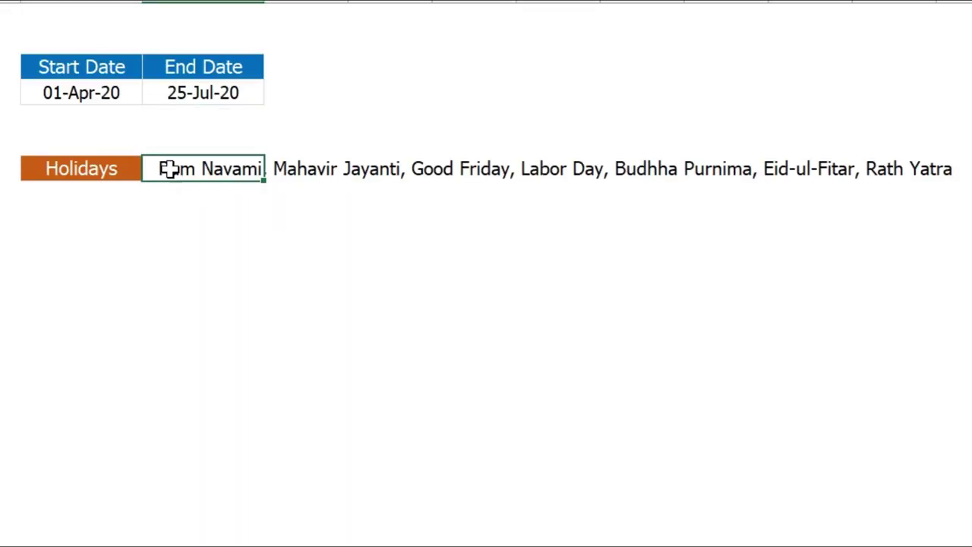
pyautogui.click(104, 95)
pyautogui.click(227, 95)
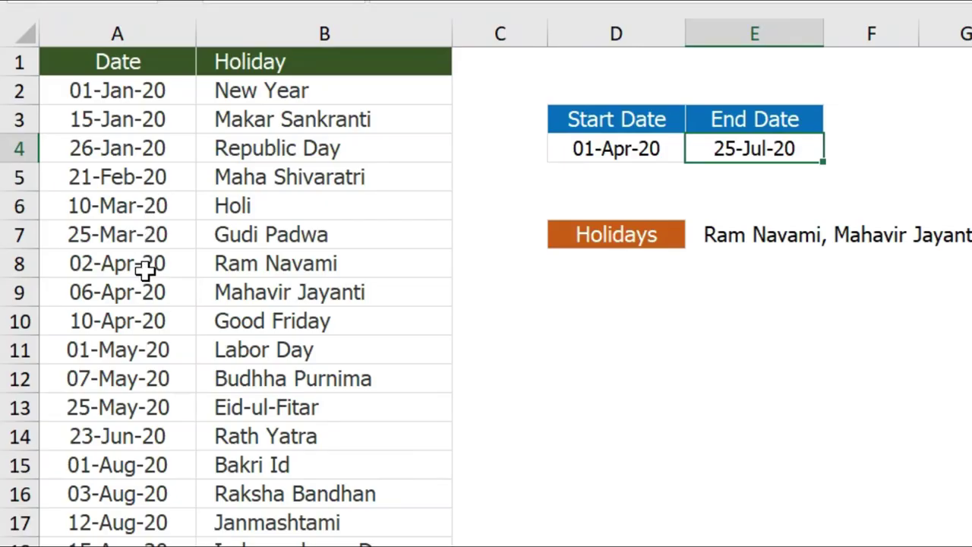
pyautogui.moveTo(137, 263)
pyautogui.mouseDown()
pyautogui.moveTo(139, 436)
pyautogui.moveTo(256, 435)
pyautogui.mouseUp()
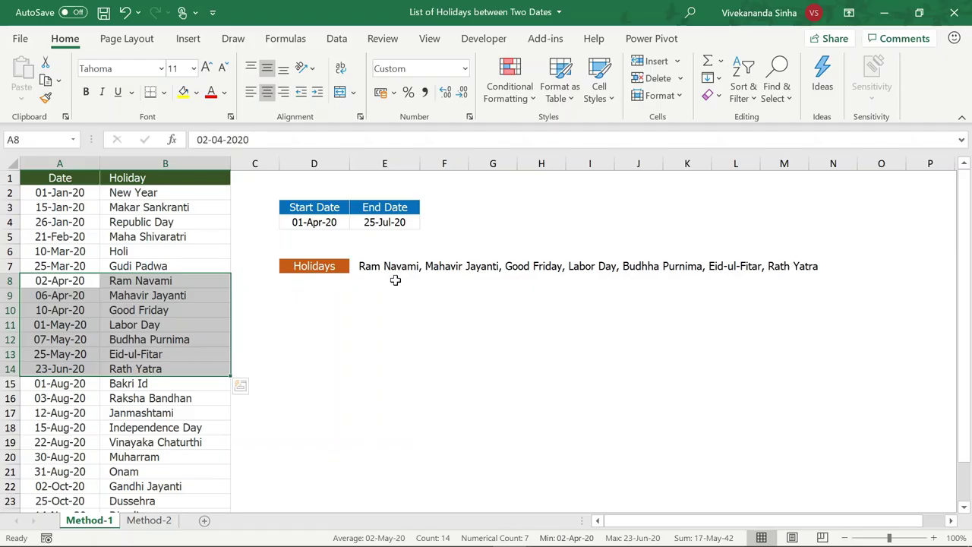
pyautogui.click(327, 221)
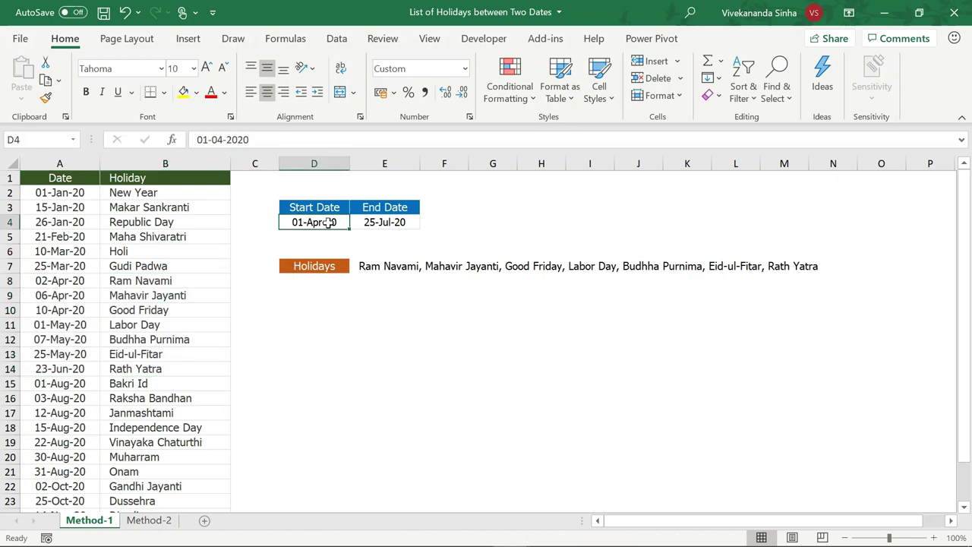
pyautogui.click(363, 265)
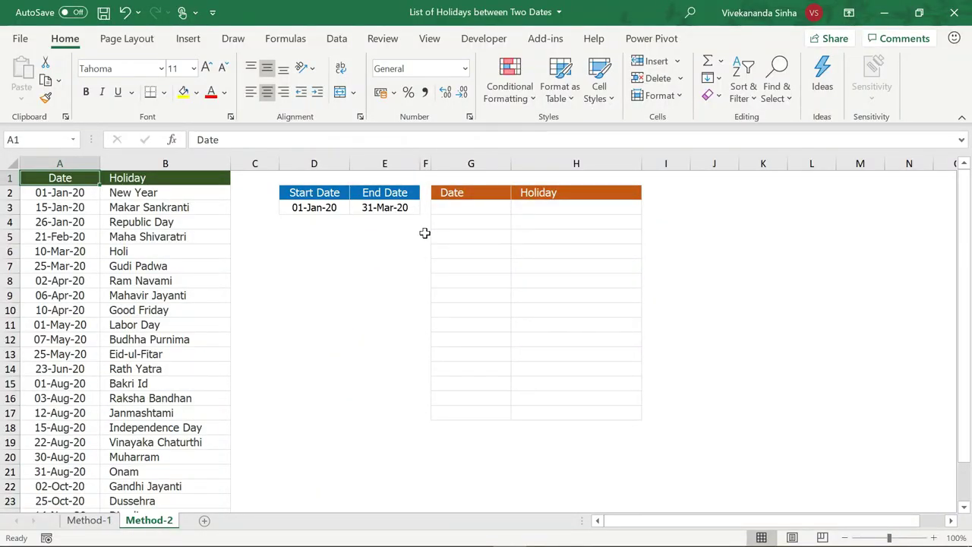
pyautogui.moveTo(456, 206); pyautogui.dragTo(570, 405)
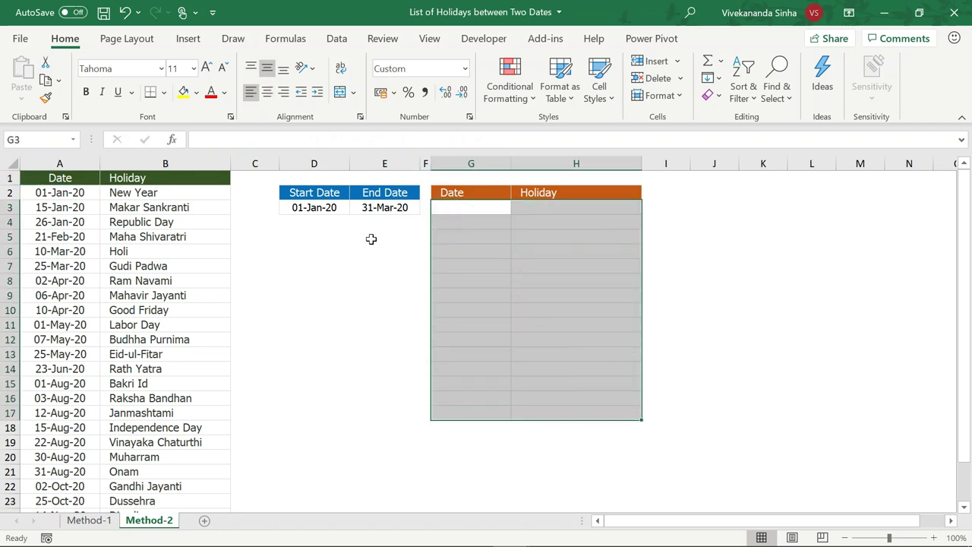
pyautogui.moveTo(319, 211); pyautogui.dragTo(383, 208)
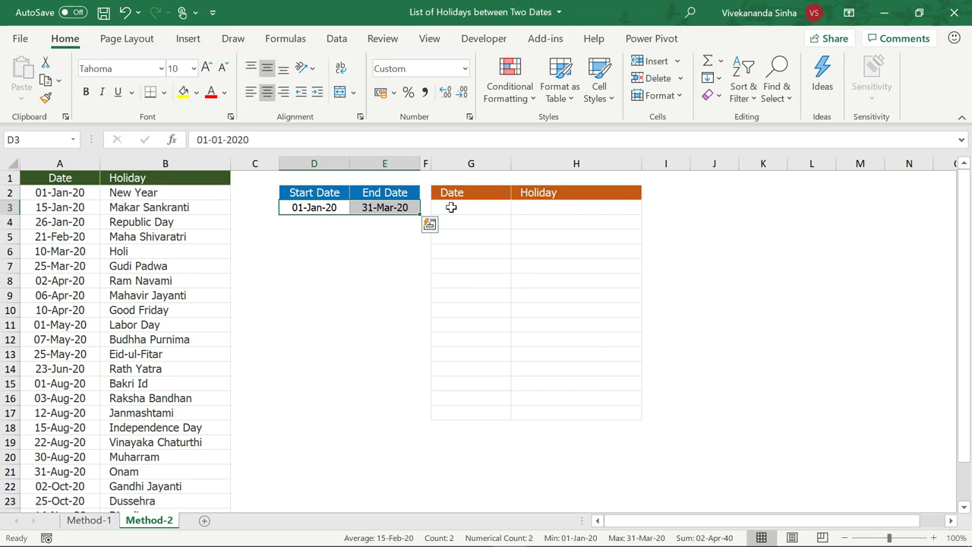
pyautogui.click(451, 207)
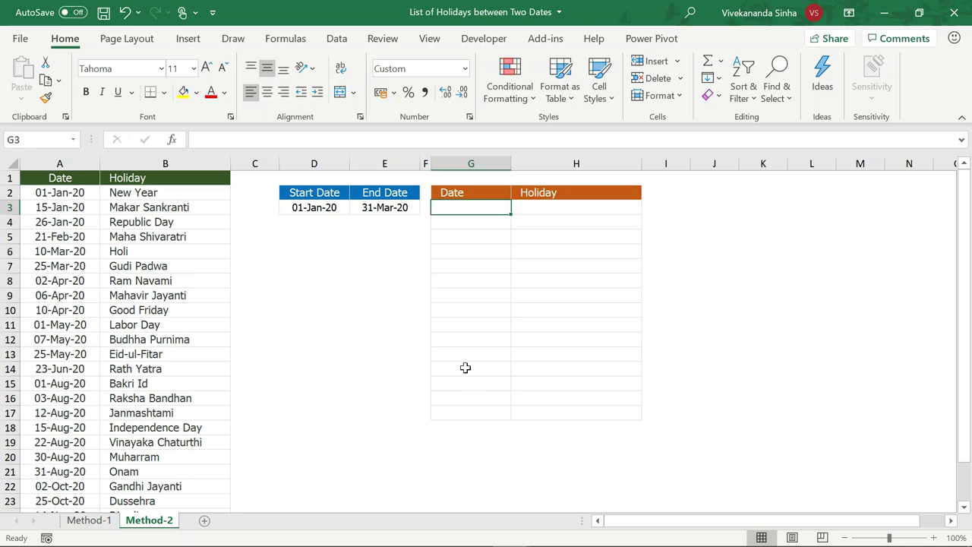
# In G3, start =FILTER( with the date and holiday columns A2:B26 as the array
pyautogui.write('=')
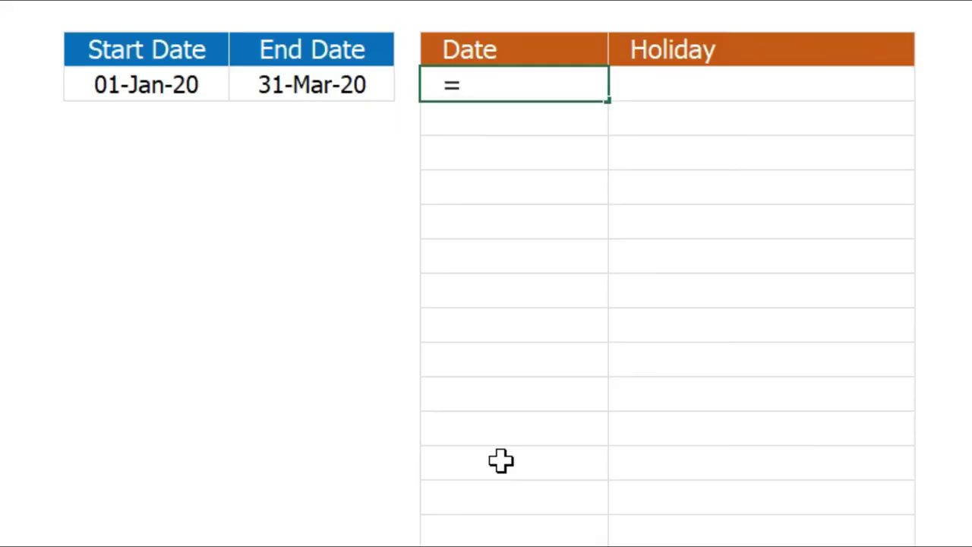
pyautogui.write('filter')
pyautogui.press('Tab')
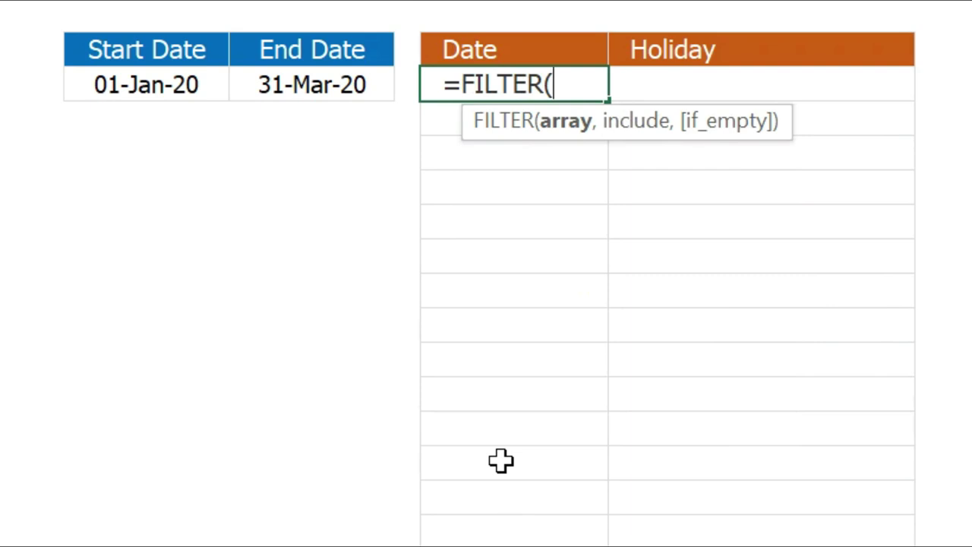
pyautogui.click(48, 88)
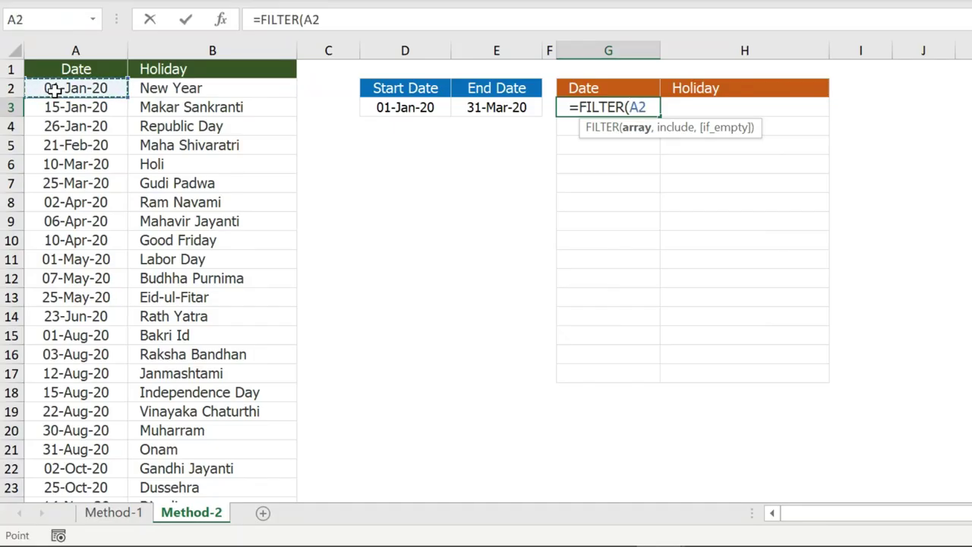
pyautogui.hotkey('ctrl', 'shift', 'Down')
pyautogui.hotkey('ctrl', 'shift', 'Right')
pyautogui.scroll(1, 212, 133)
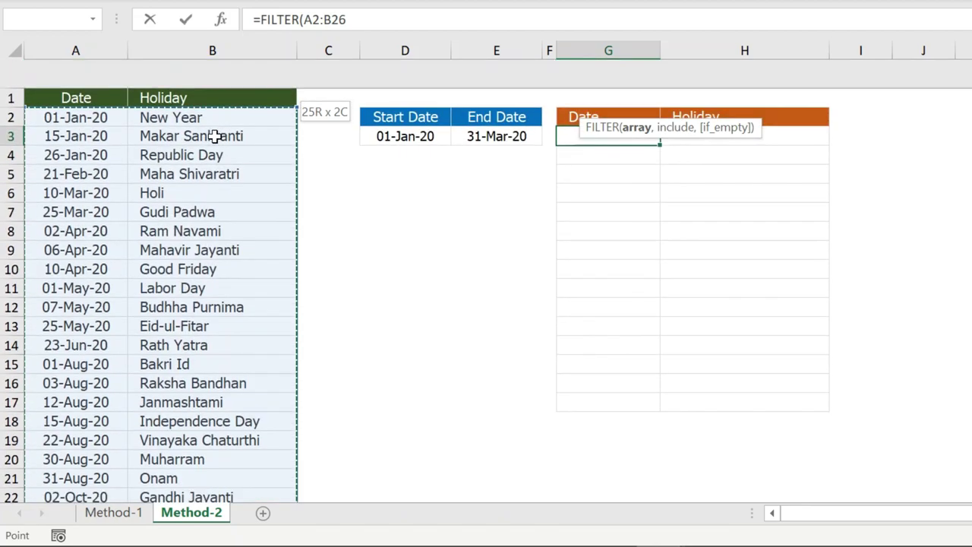
pyautogui.write(',')
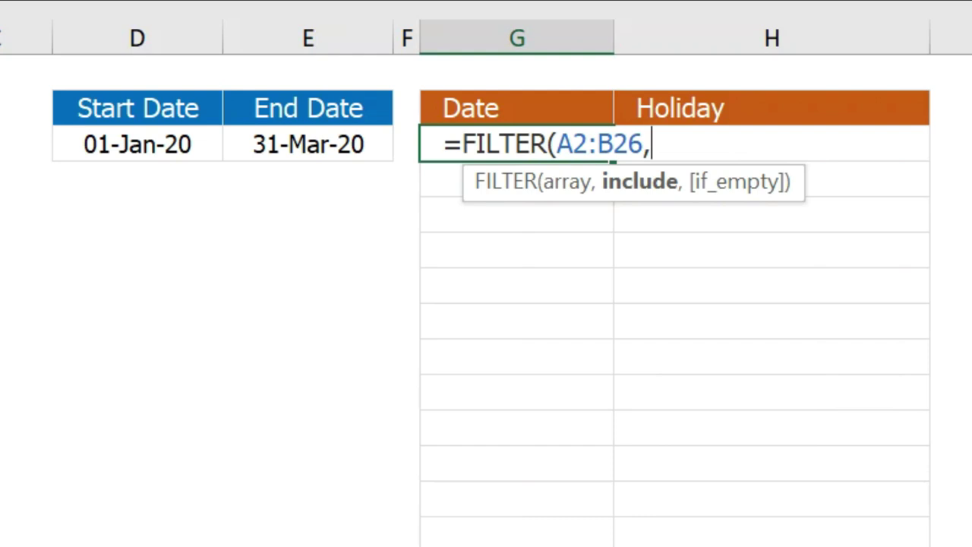
pyautogui.write('(')
pyautogui.write('(')
# Add the start-date condition comparing A2:A26 with D3
pyautogui.click(104, 89)
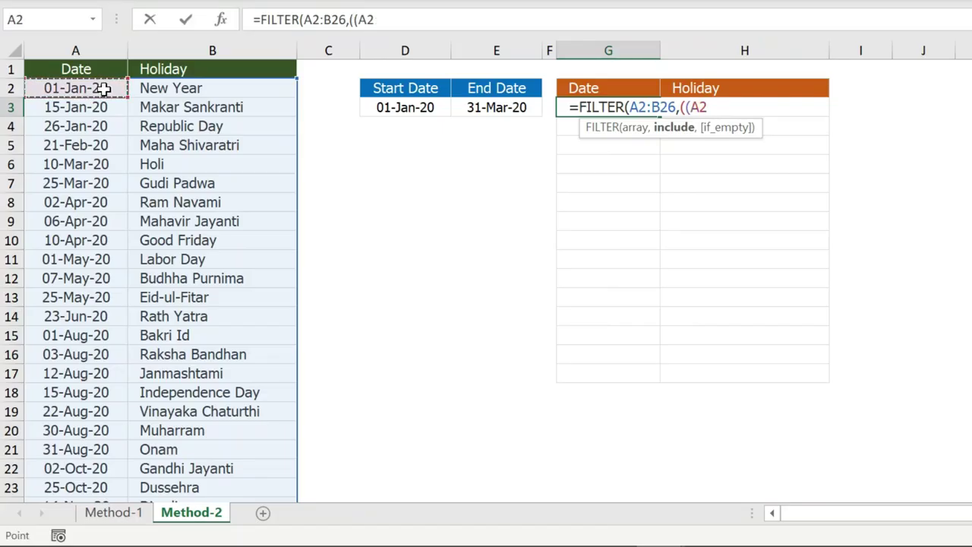
pyautogui.hotkey('ctrl', 'shift', 'Down')
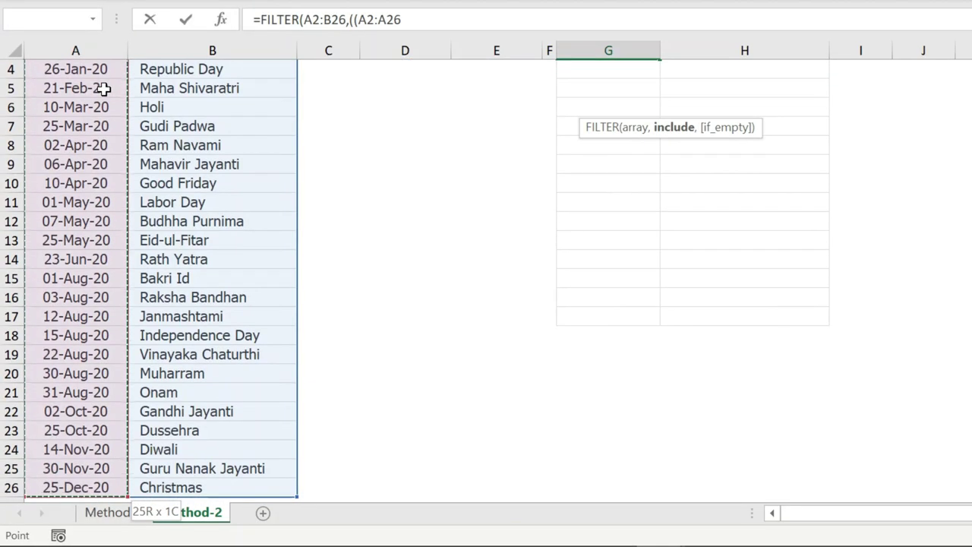
pyautogui.write('>=')
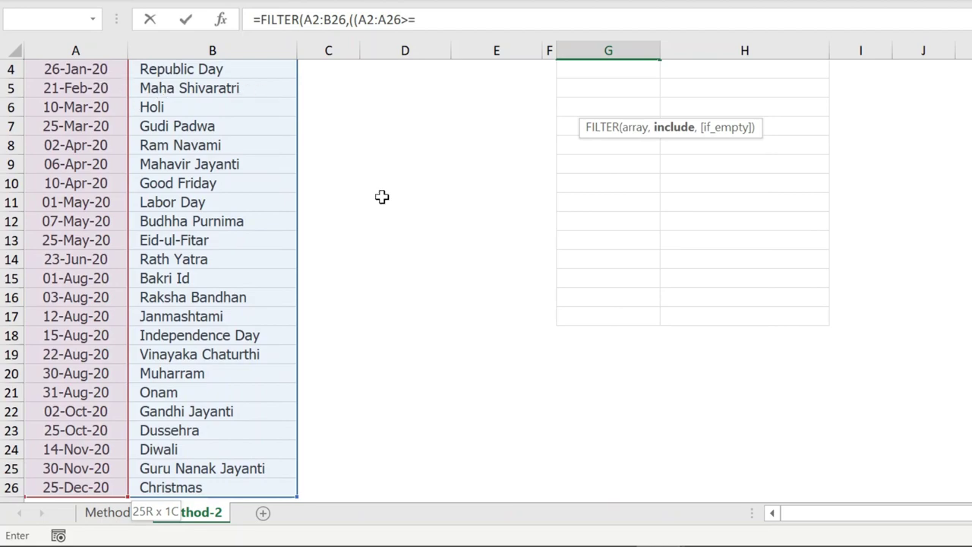
pyautogui.scroll(1, 382, 197)
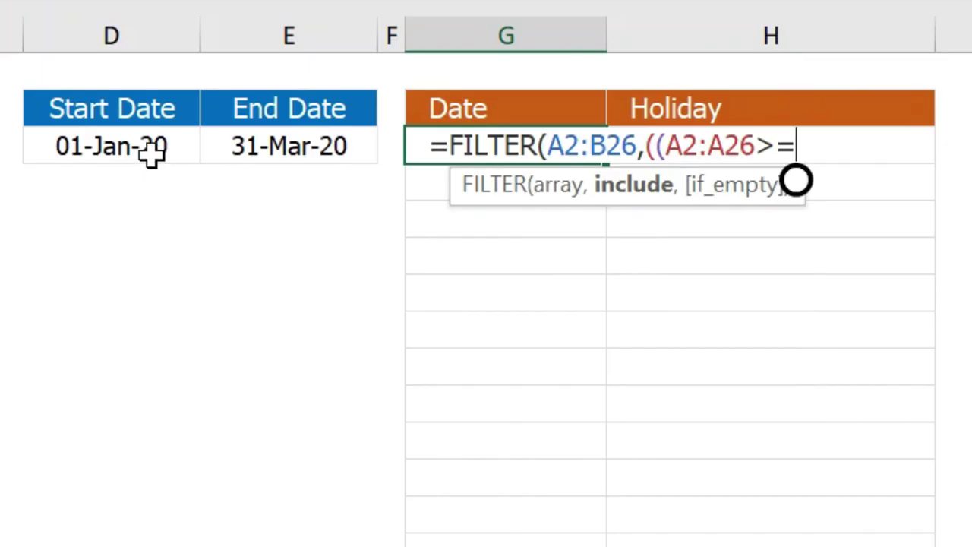
pyautogui.click(152, 154)
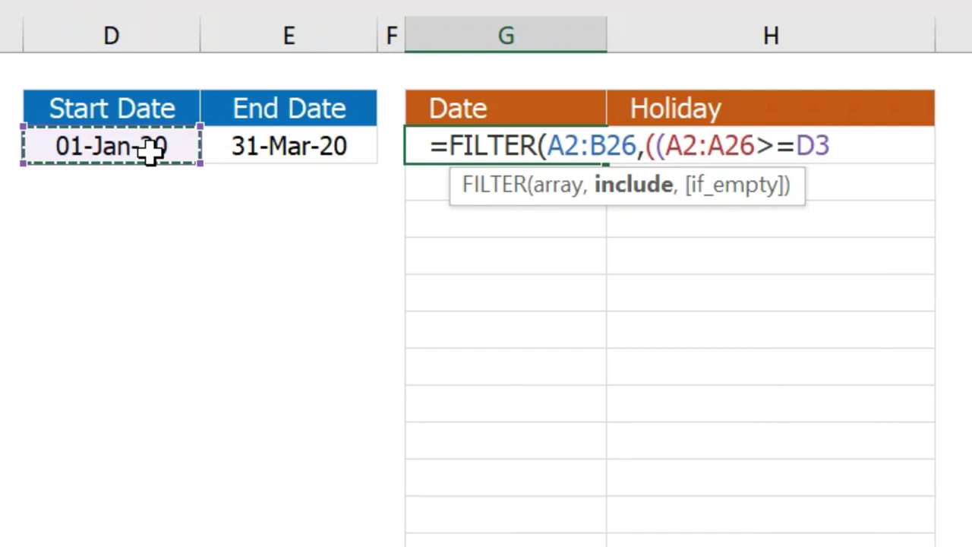
pyautogui.write(')*')
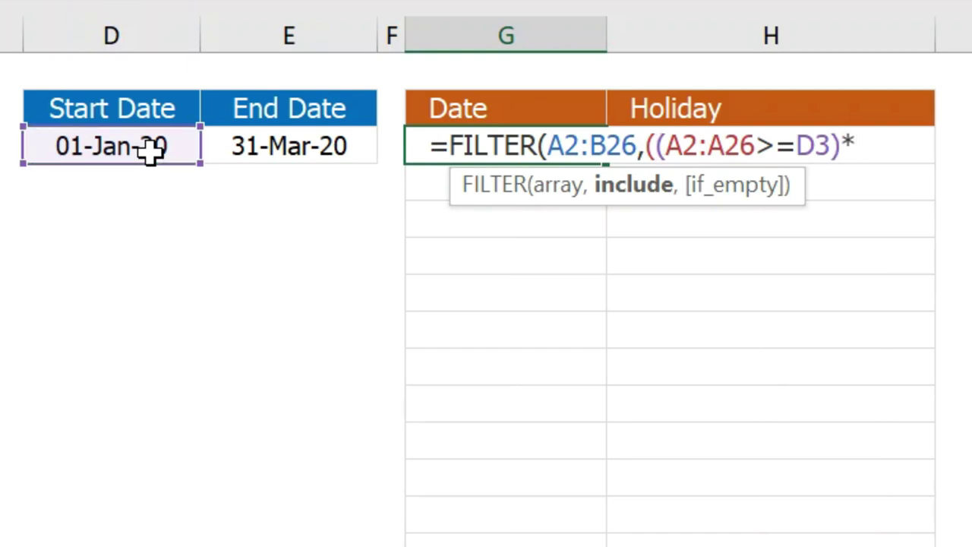
pyautogui.write('(')
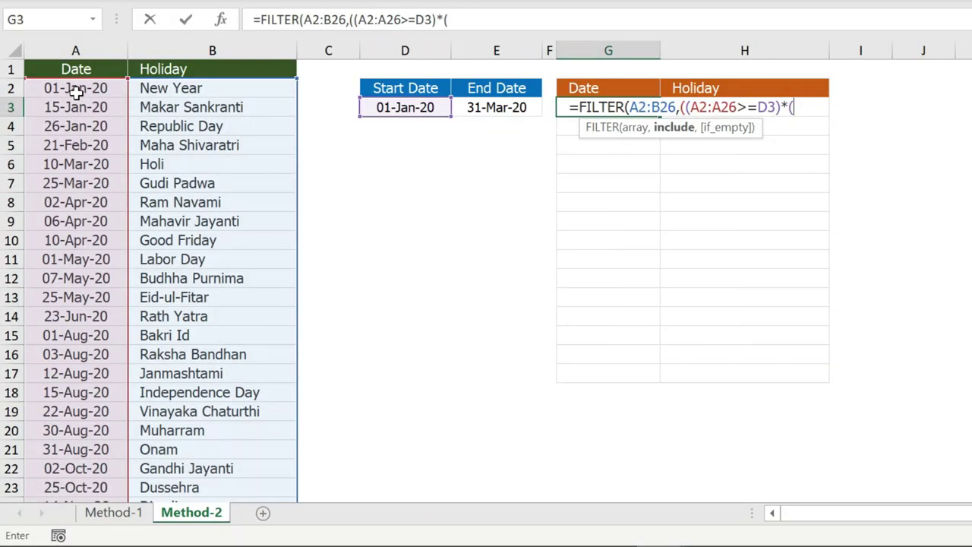
# Add the end-date condition comparing A2:A26 with E3, close and enter the FILTER formula
pyautogui.click(76, 90)
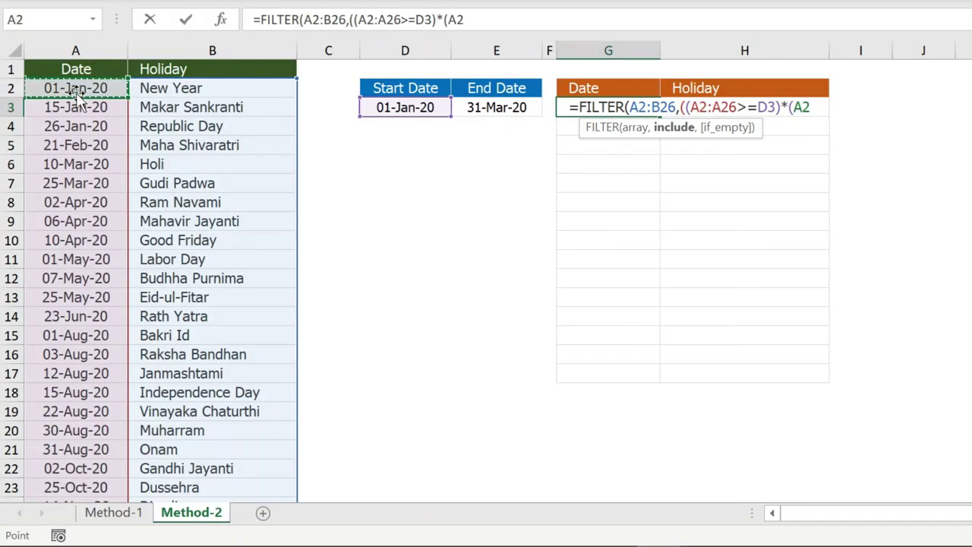
pyautogui.hotkey('ctrl', 'shift', 'Down')
pyautogui.write('<=')
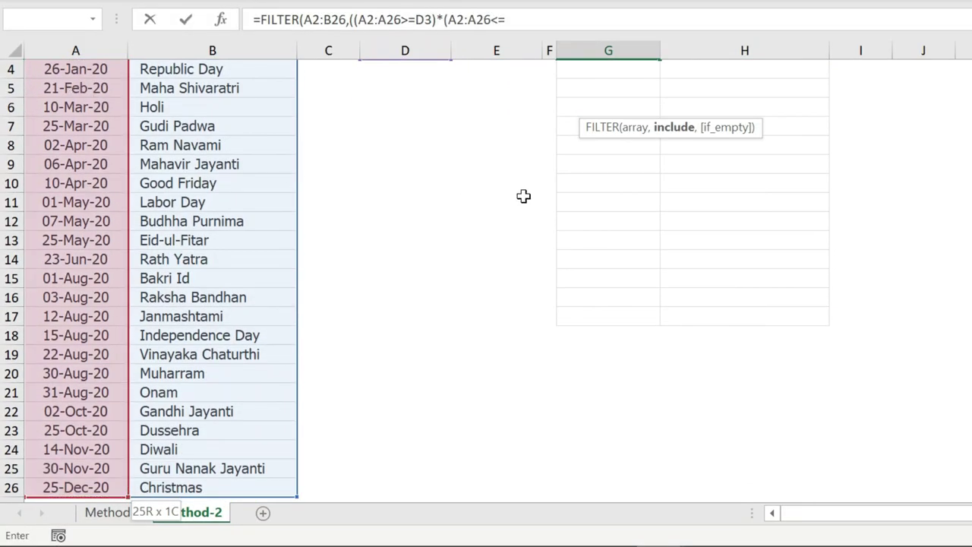
pyautogui.scroll(1, 523, 197)
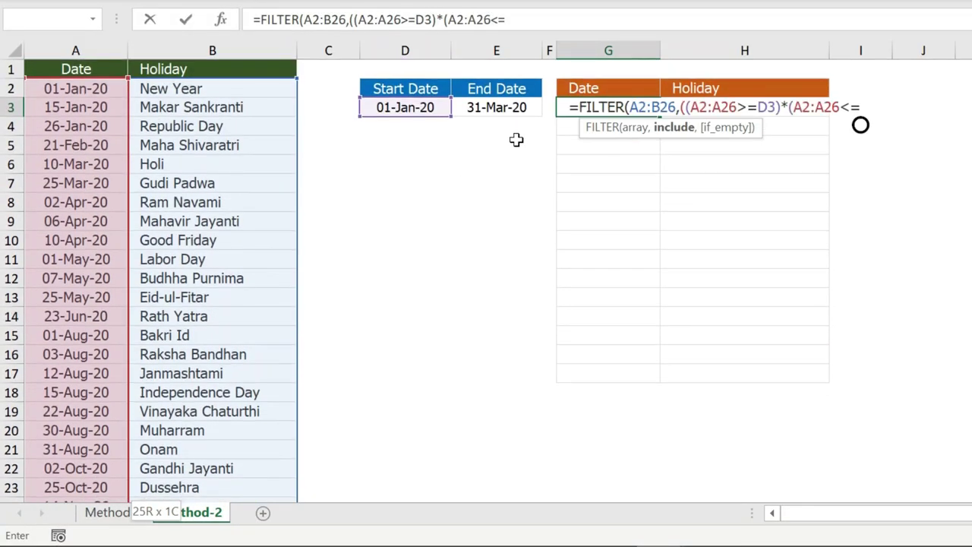
pyautogui.click(500, 111)
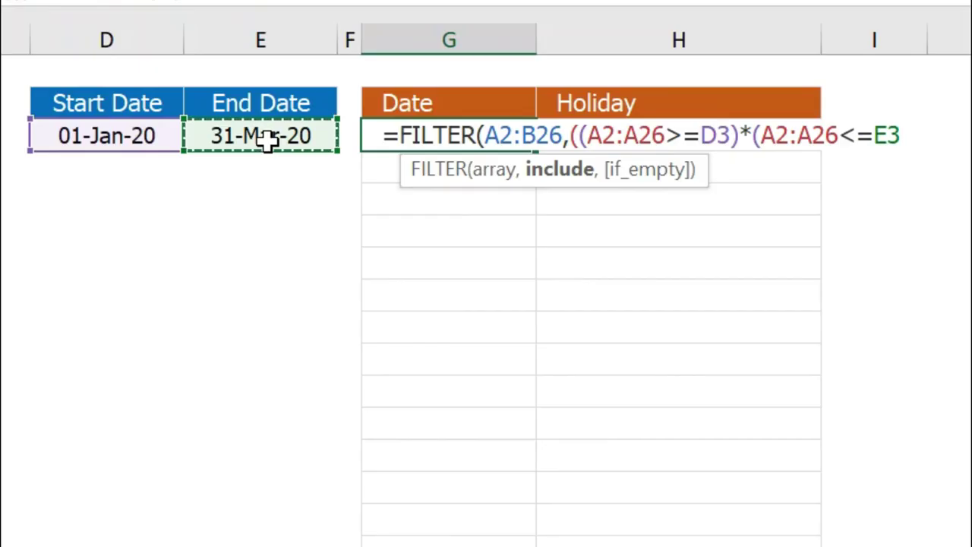
pyautogui.write(')')
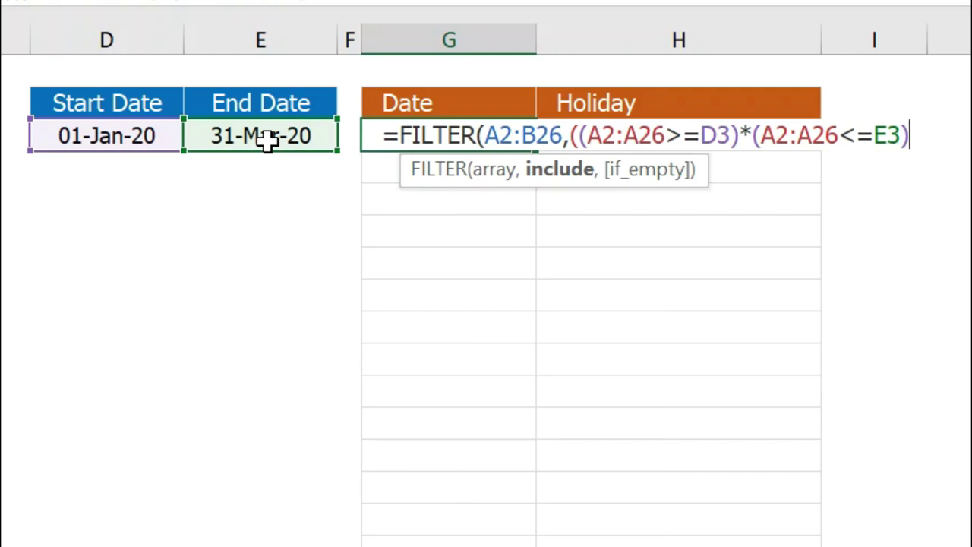
pyautogui.write(')')
pyautogui.write(')')
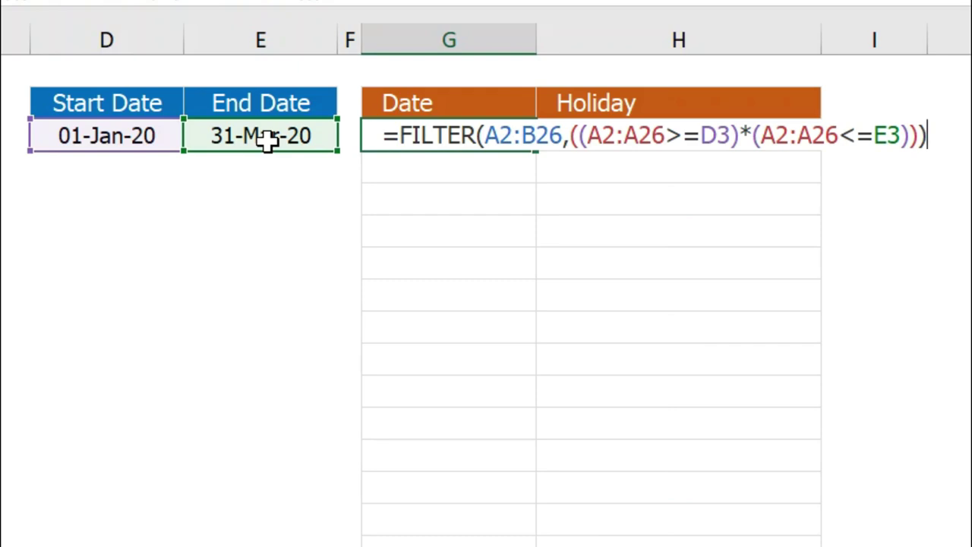
pyautogui.press('Return')
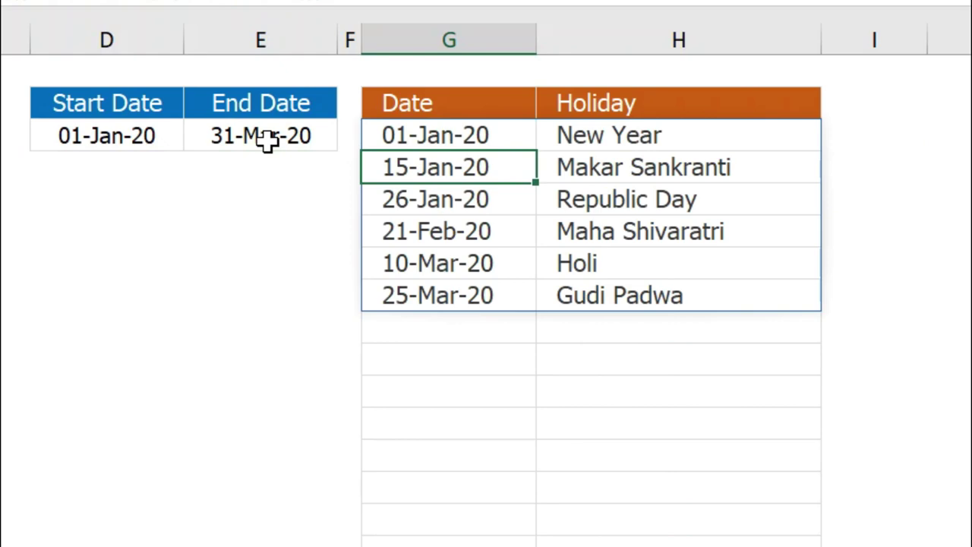
pyautogui.moveTo(491, 207); pyautogui.dragTo(539, 278)
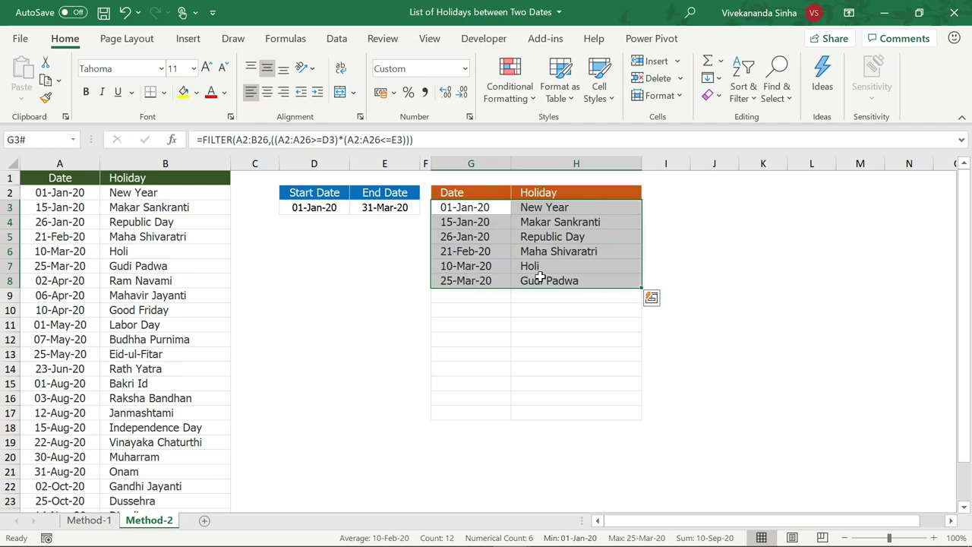
pyautogui.click(463, 208)
pyautogui.click(325, 210)
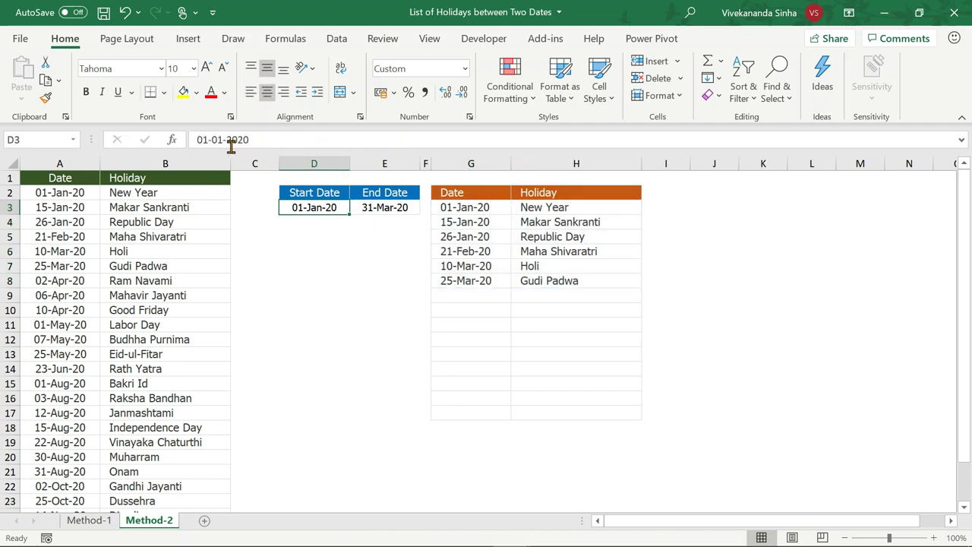
# Change the start date in D3 to 01-Mar-20
pyautogui.click(222, 142)
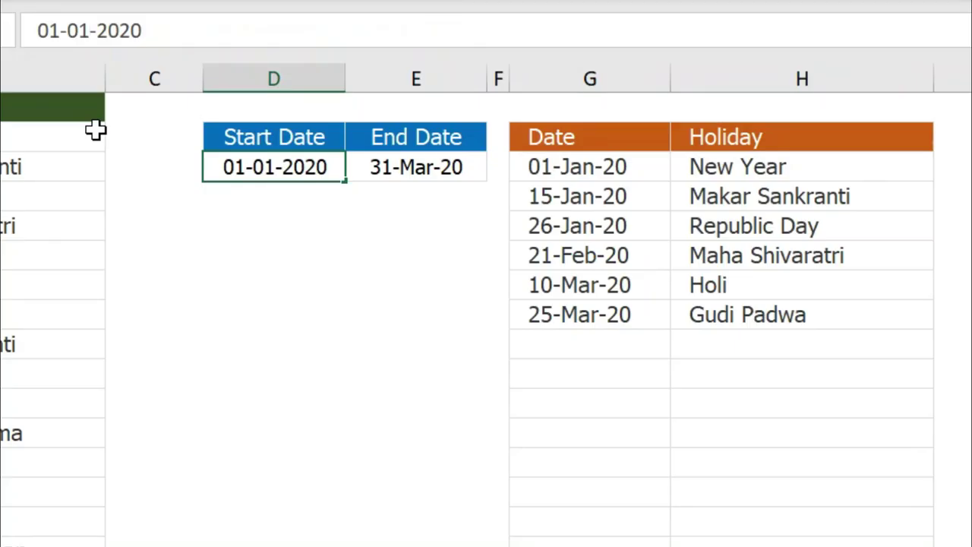
pyautogui.press('BackSpace')
pyautogui.write('3')
pyautogui.press('Return')
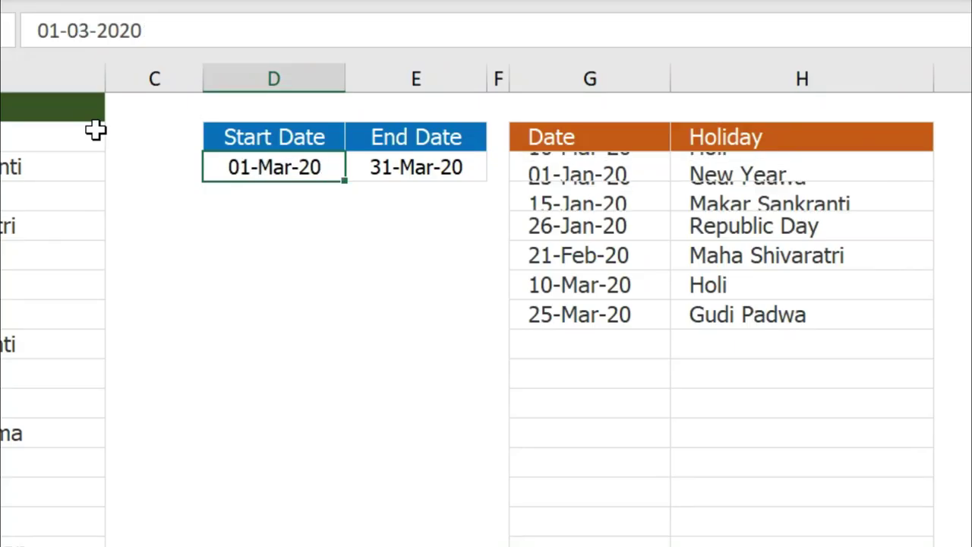
# Change the end date in E3 to 25-Jul-20
pyautogui.click(434, 176)
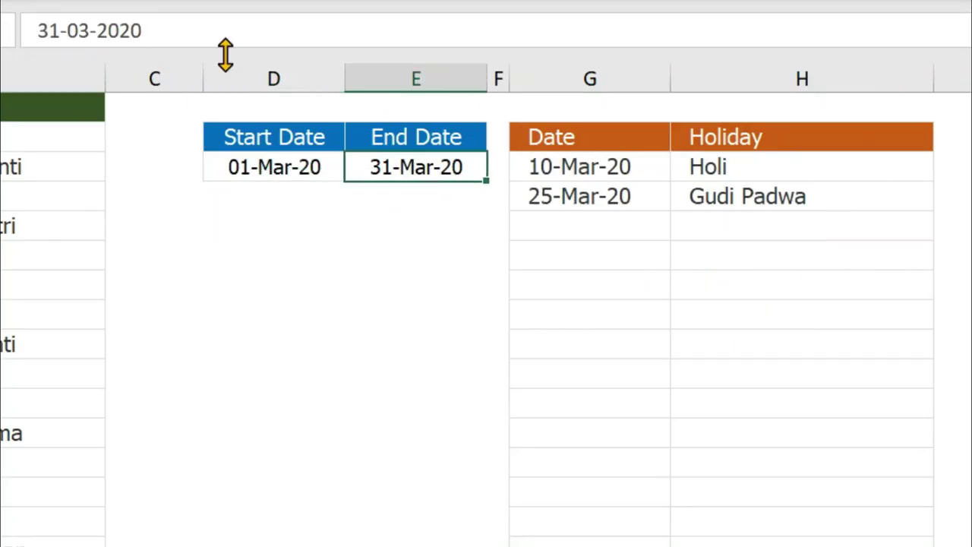
pyautogui.click(90, 32)
pyautogui.press('BackSpace')
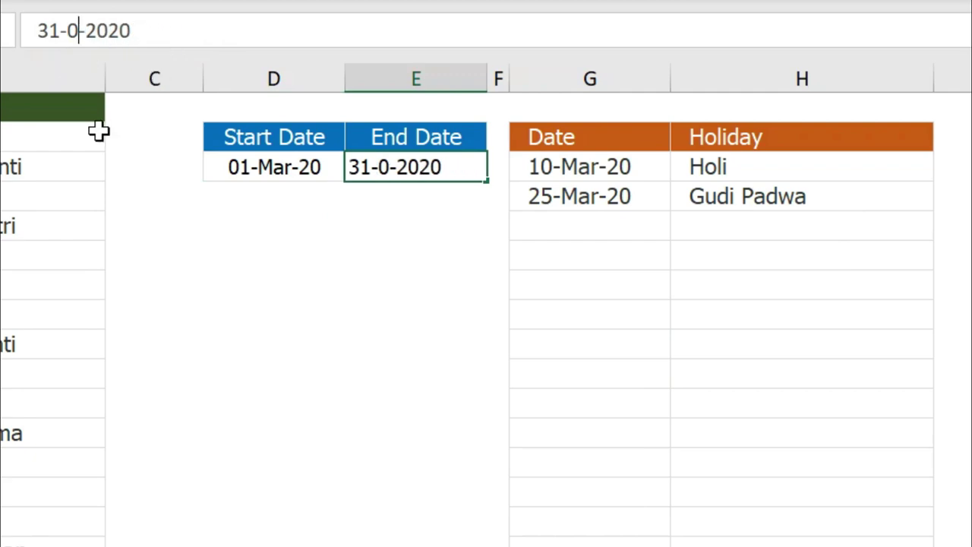
pyautogui.write('7')
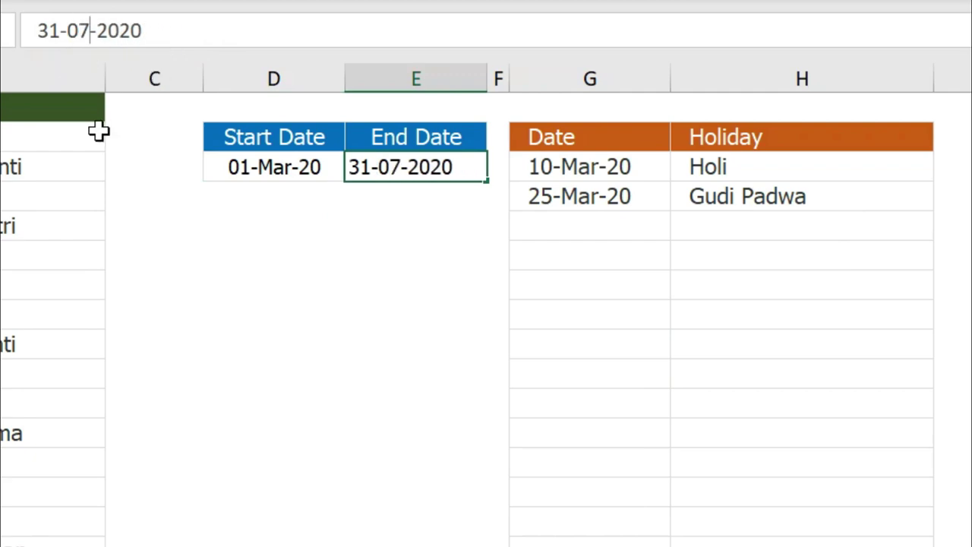
pyautogui.press('BackSpace')
pyautogui.press('BackSpace')
pyautogui.write('2')
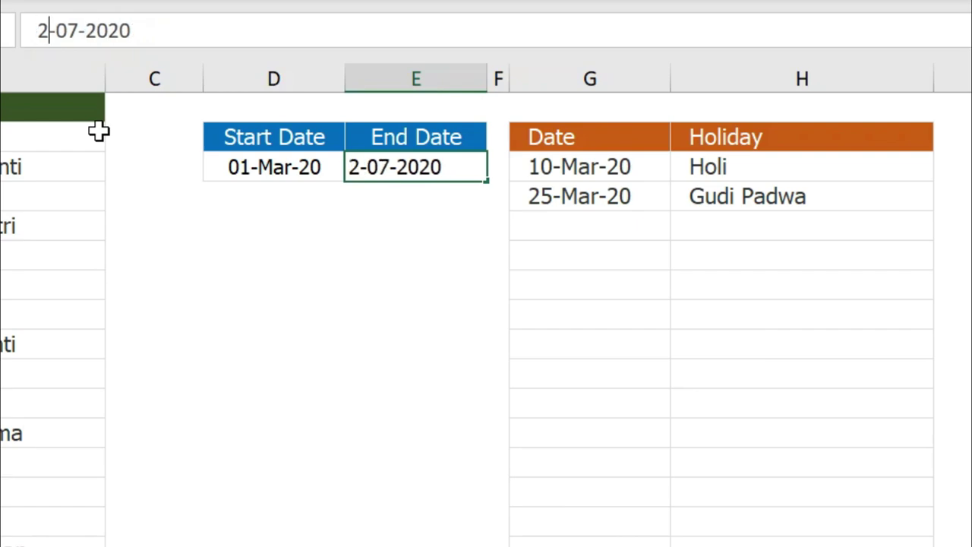
pyautogui.write('5')
pyautogui.press('Return')
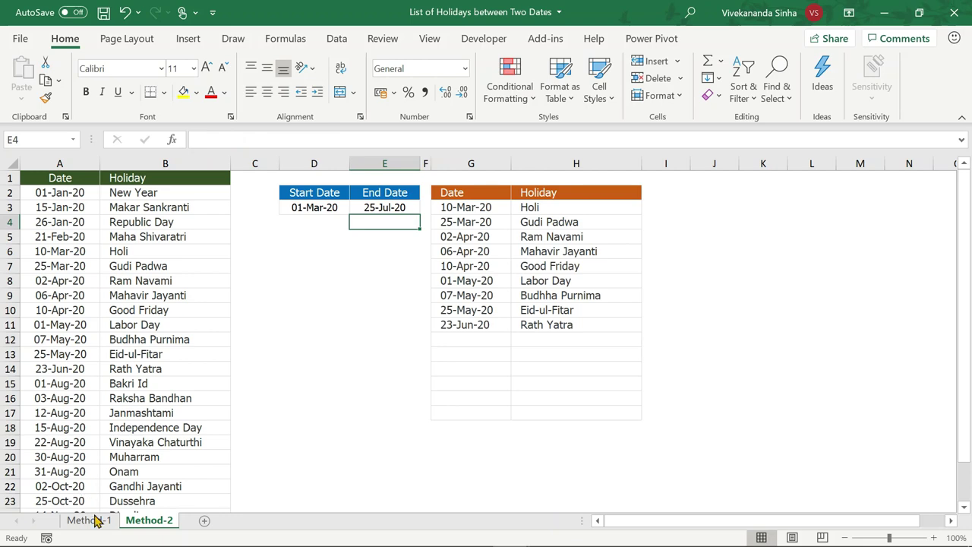
pyautogui.click(89, 520)
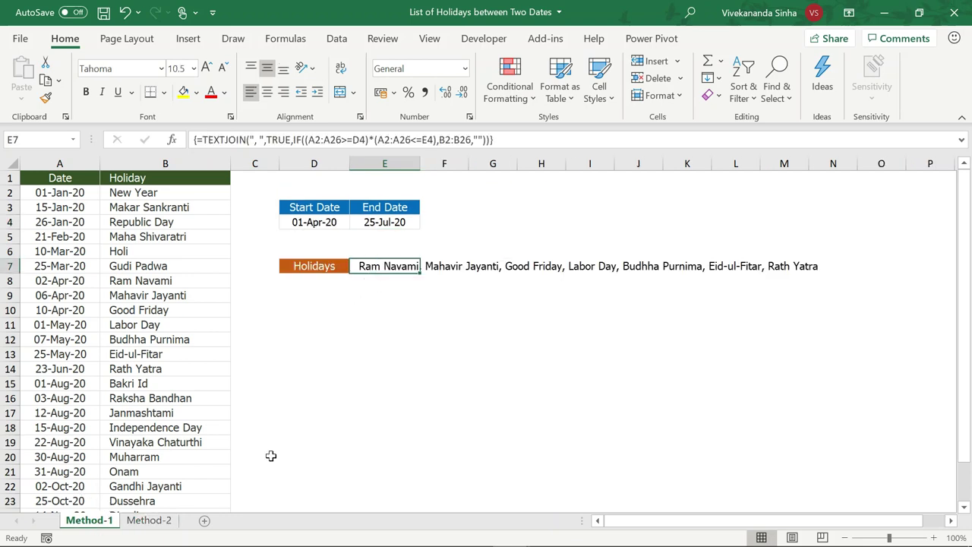
pyautogui.click(169, 525)
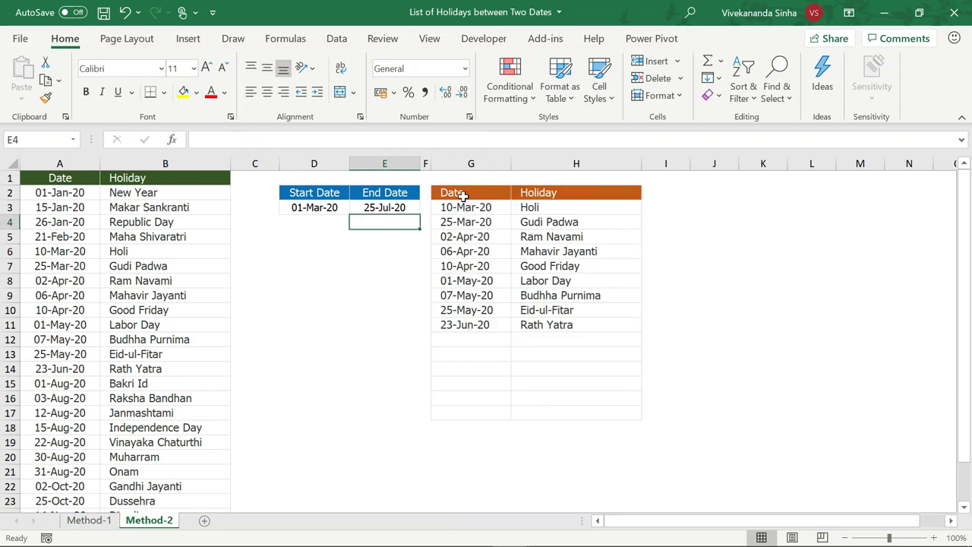
pyautogui.click(463, 192)
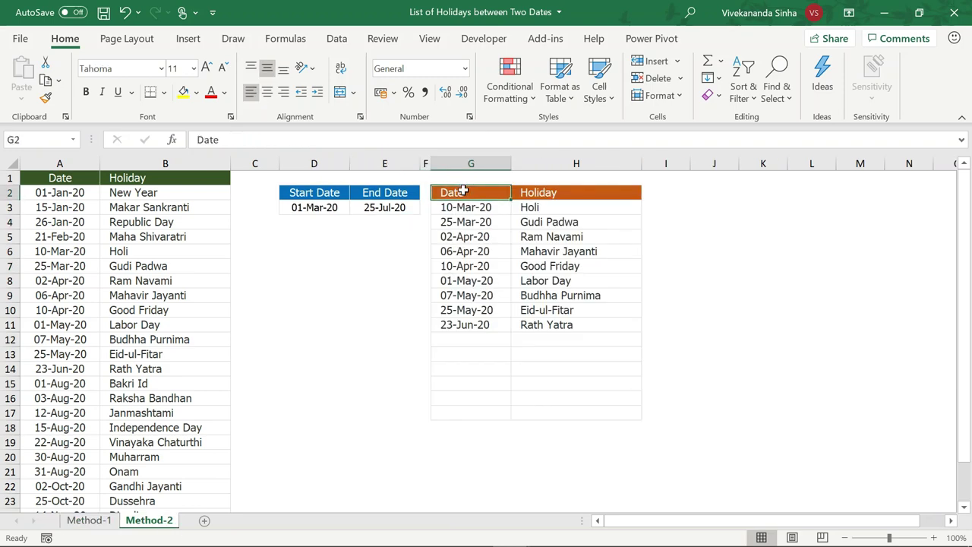